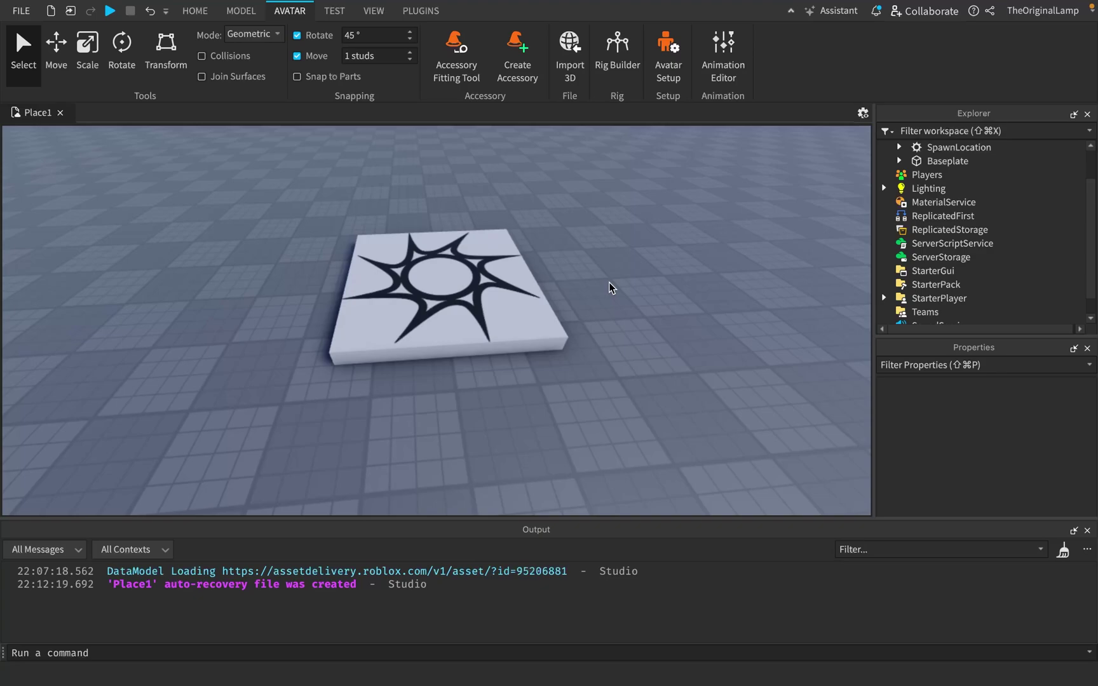
pyautogui.moveTo(609, 282); pyautogui.dragTo(610, 267, button='right')
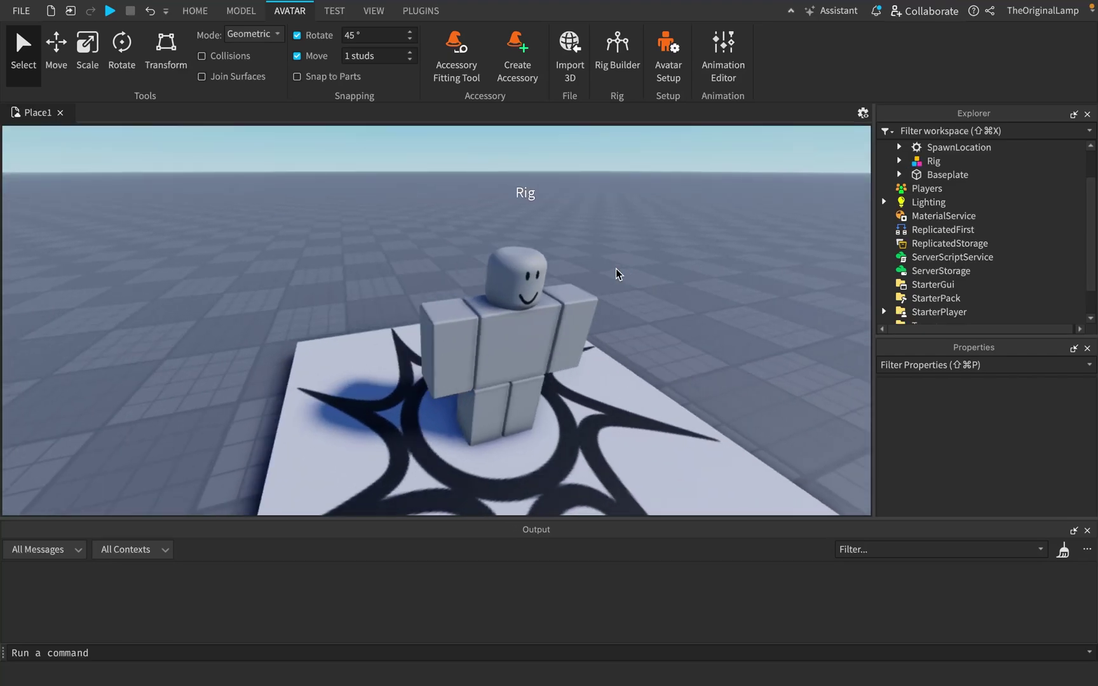
pyautogui.moveTo(616, 268); pyautogui.dragTo(608, 267, button='right')
pyautogui.scroll(3, 622, 289)
pyautogui.click(385, 224)
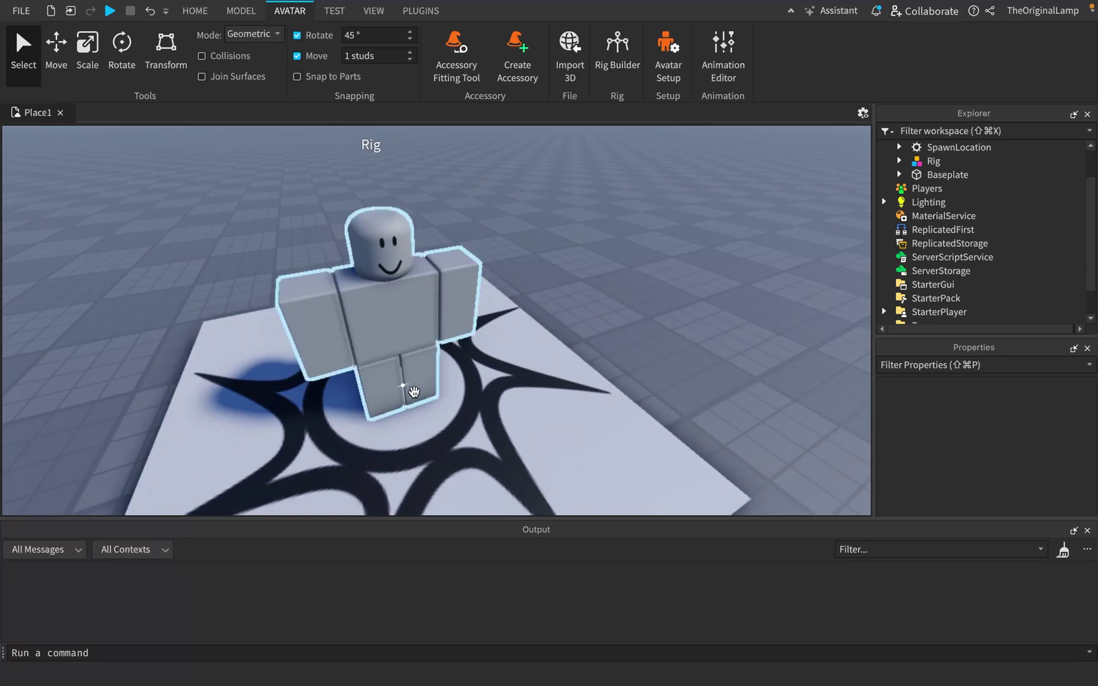
pyautogui.press('f')
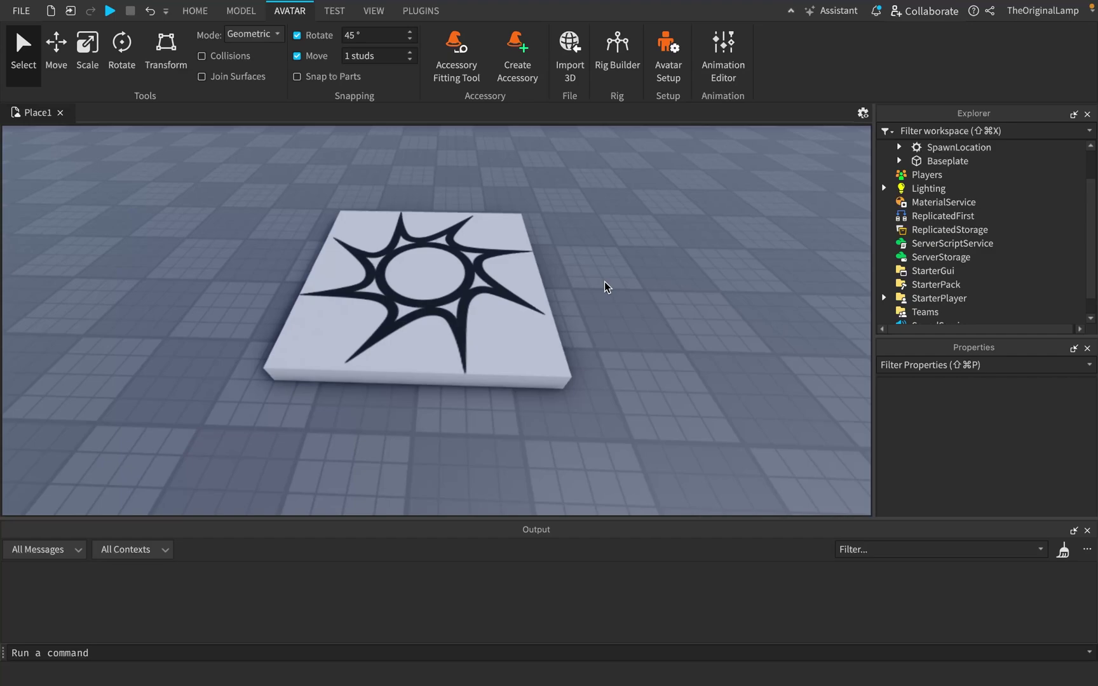
pyautogui.scroll(-2, 611, 285)
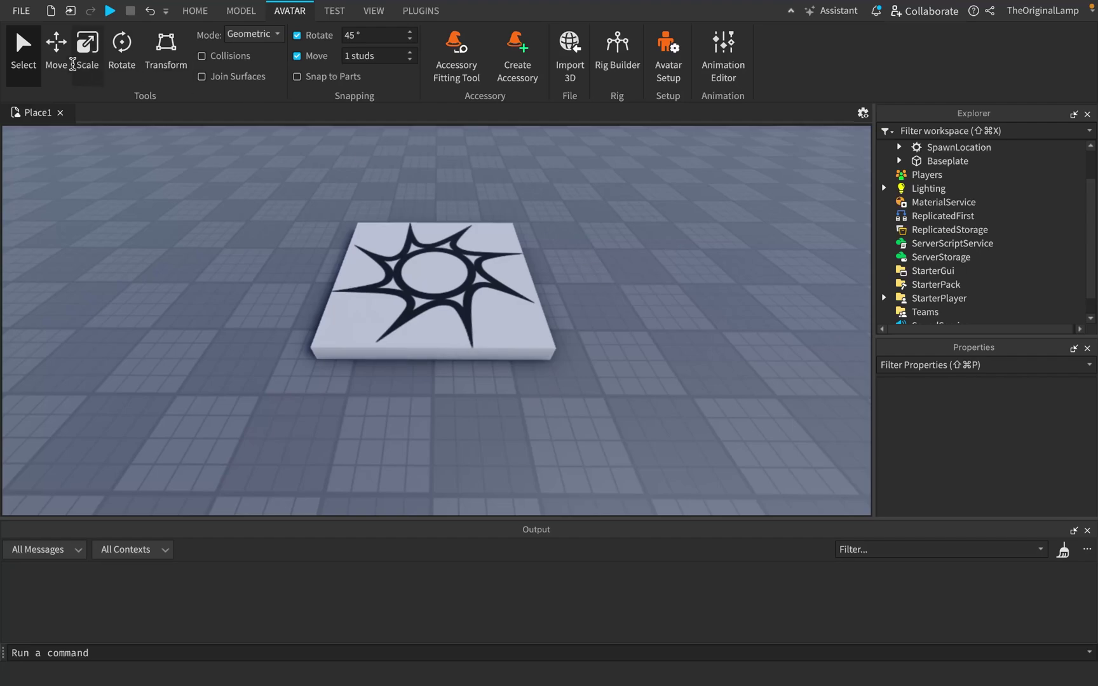
# Generate an R6 masculine Skinned Avatar rig with the Rig Builder and view it up close.
pyautogui.click(616, 64)
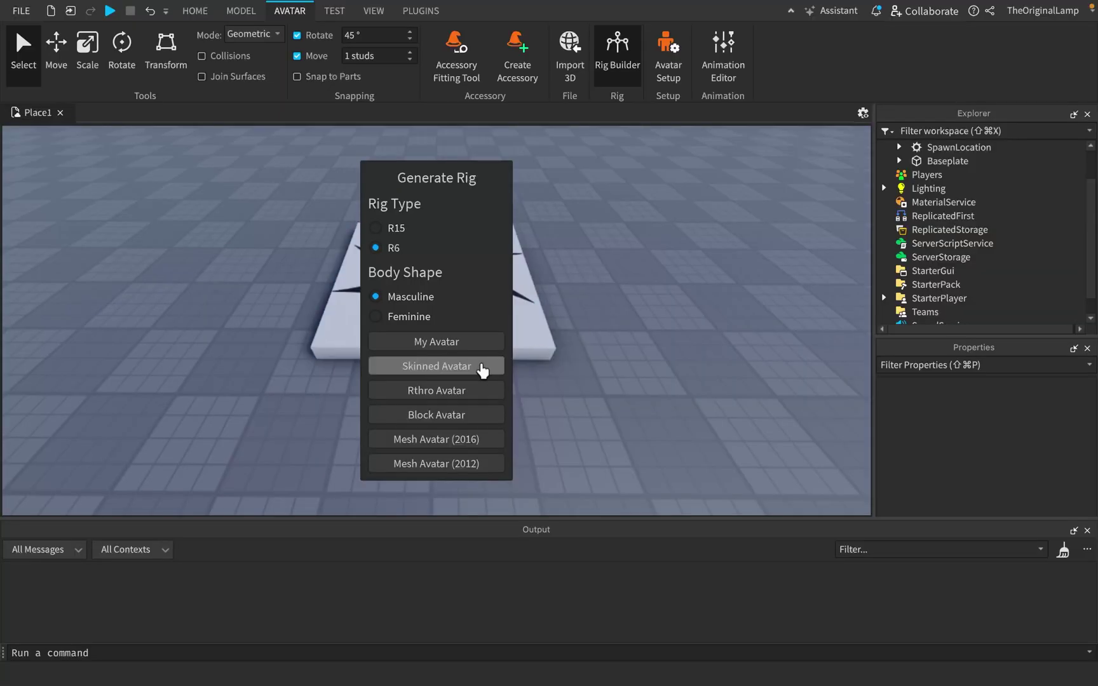
pyautogui.click(483, 368)
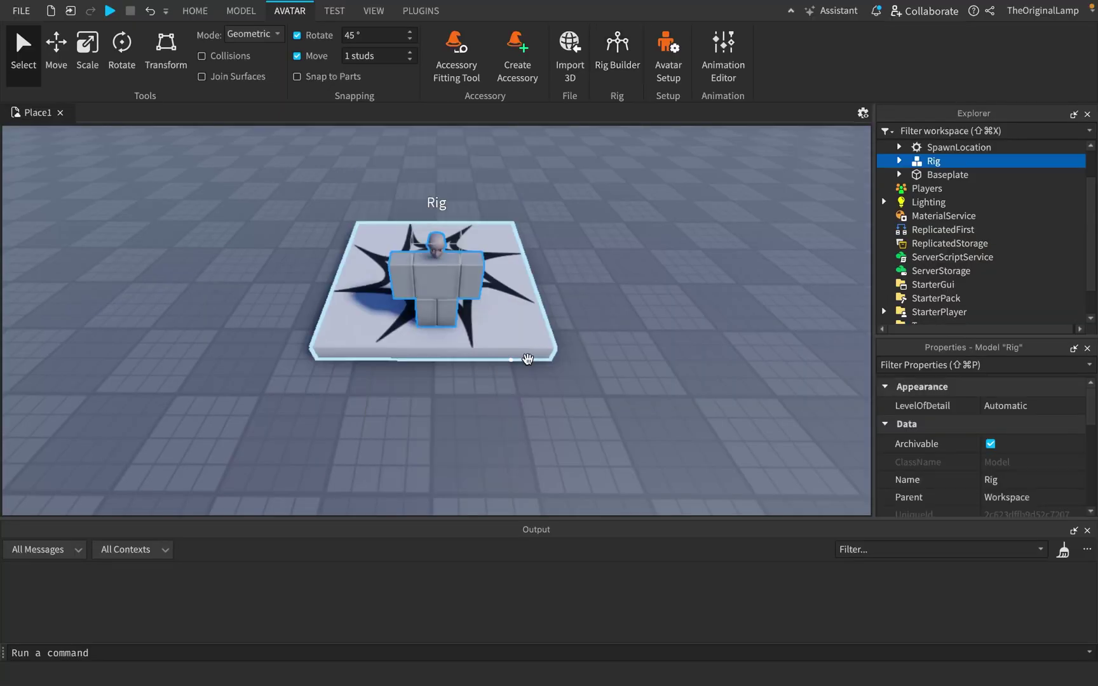
pyautogui.moveTo(545, 361); pyautogui.dragTo(432, 377)
pyautogui.click(527, 375)
pyautogui.scroll(5, 581, 345)
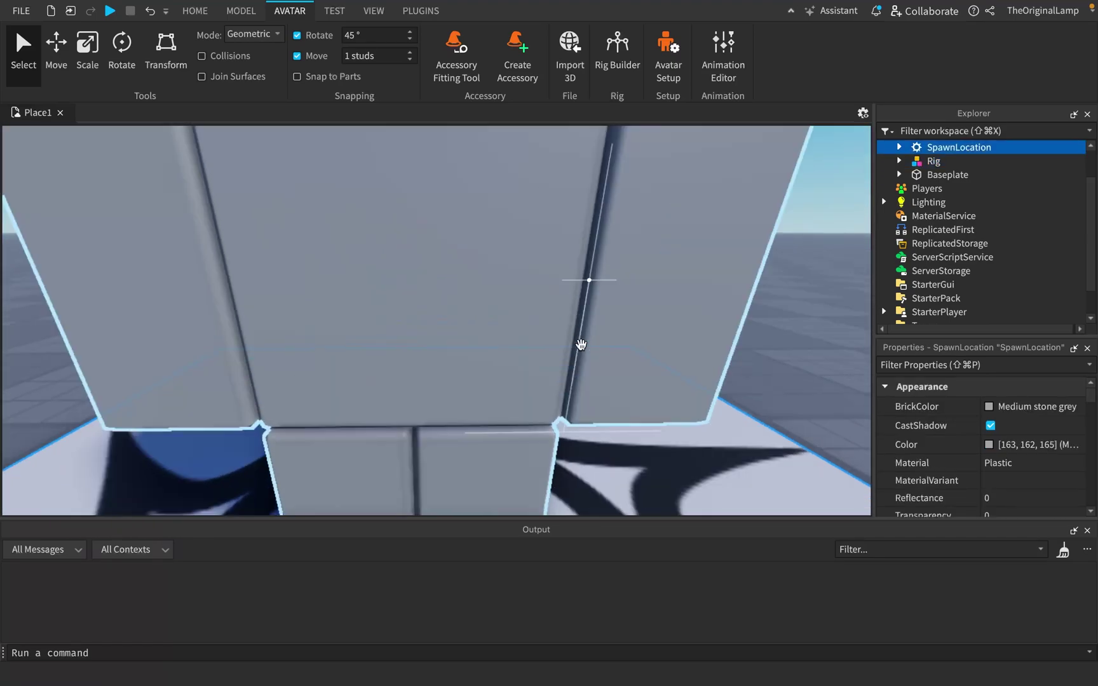
# Delete the skinned avatar rig from the Workspace.
pyautogui.moveTo(581, 346); pyautogui.dragTo(581, 381, button='right')
pyautogui.scroll(-3, 581, 345)
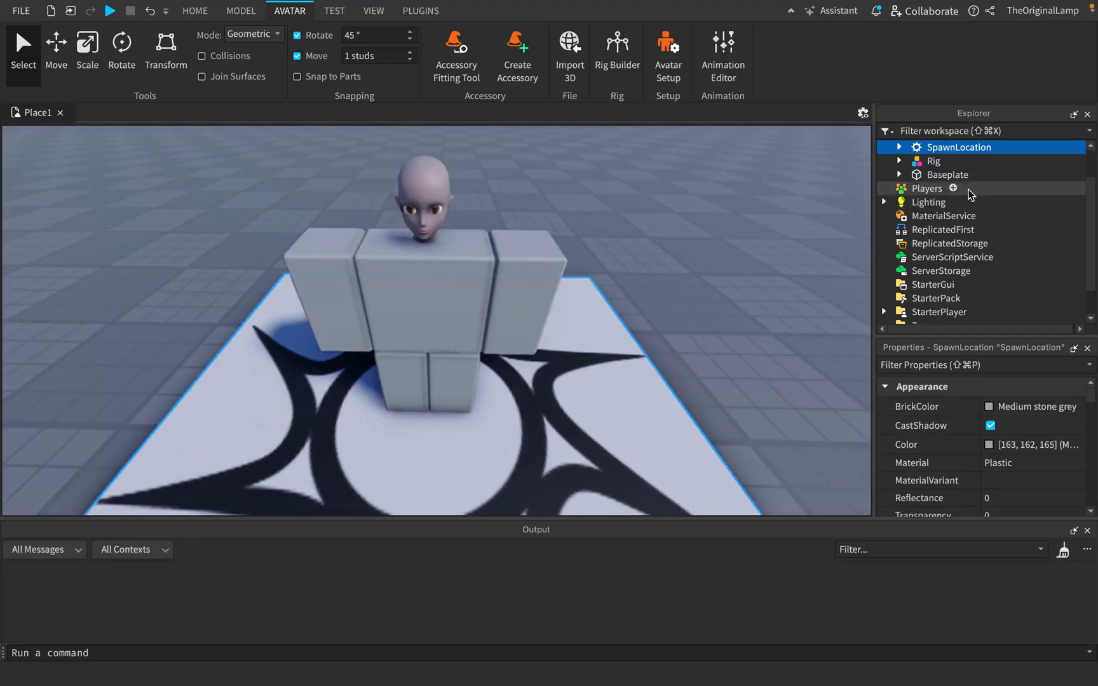
pyautogui.click(951, 161)
pyautogui.press('Delete')
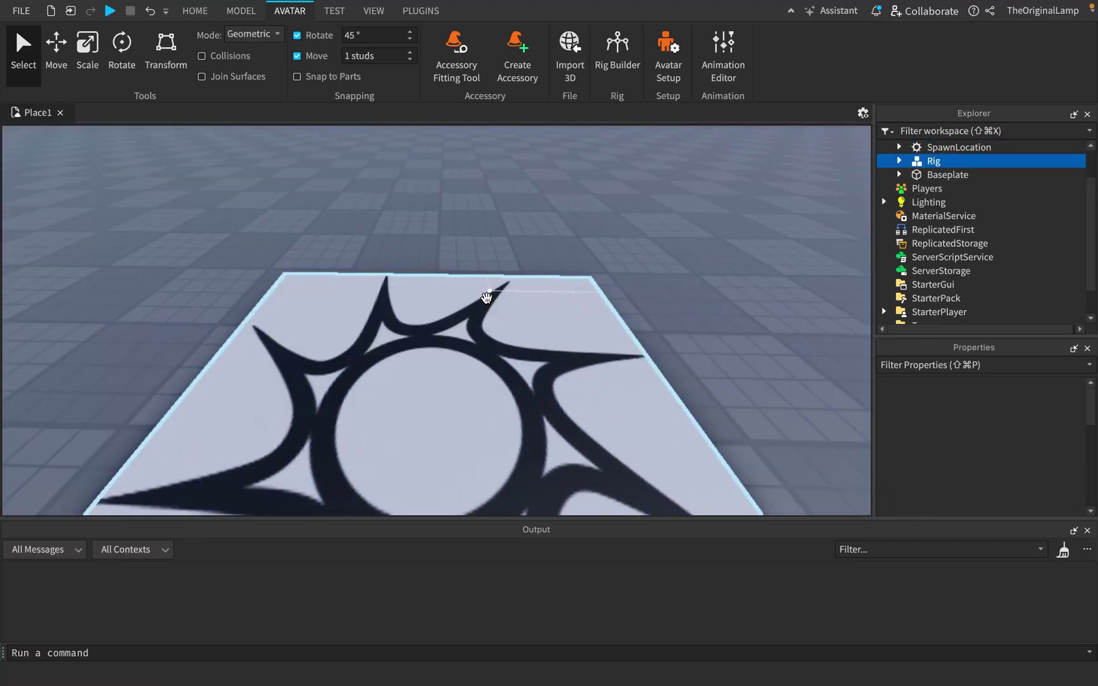
# Generate an R6 masculine Mesh Avatar (2012) rig with the Rig Builder and place it near the centre of the spawn pad.
pyautogui.click(632, 73)
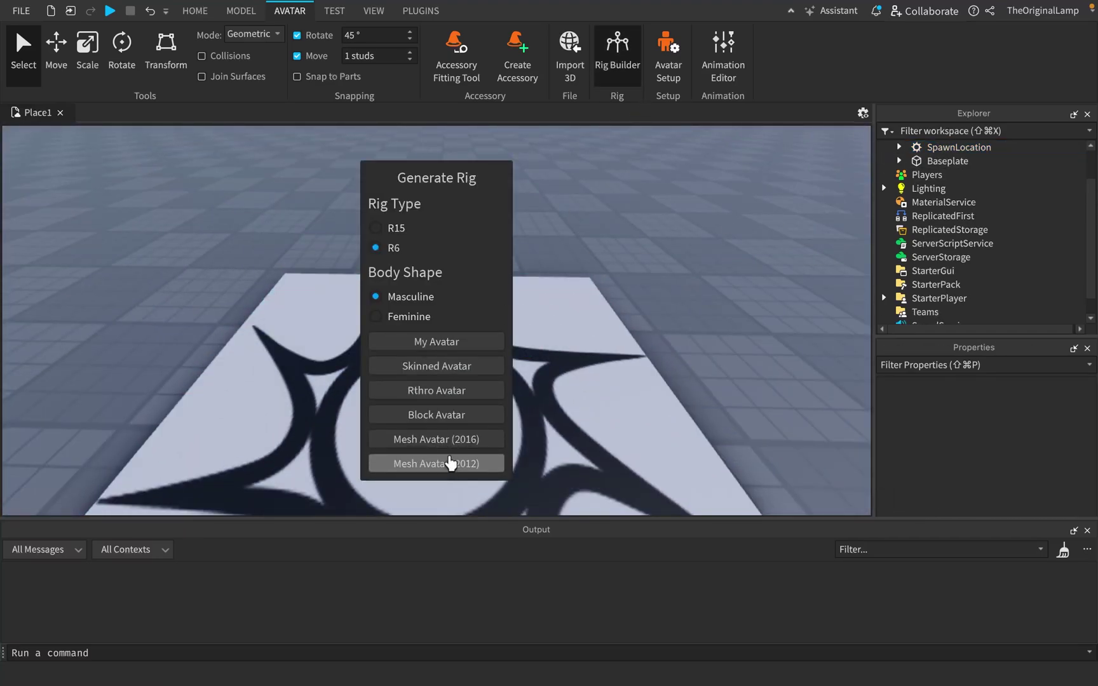
pyautogui.click(473, 470)
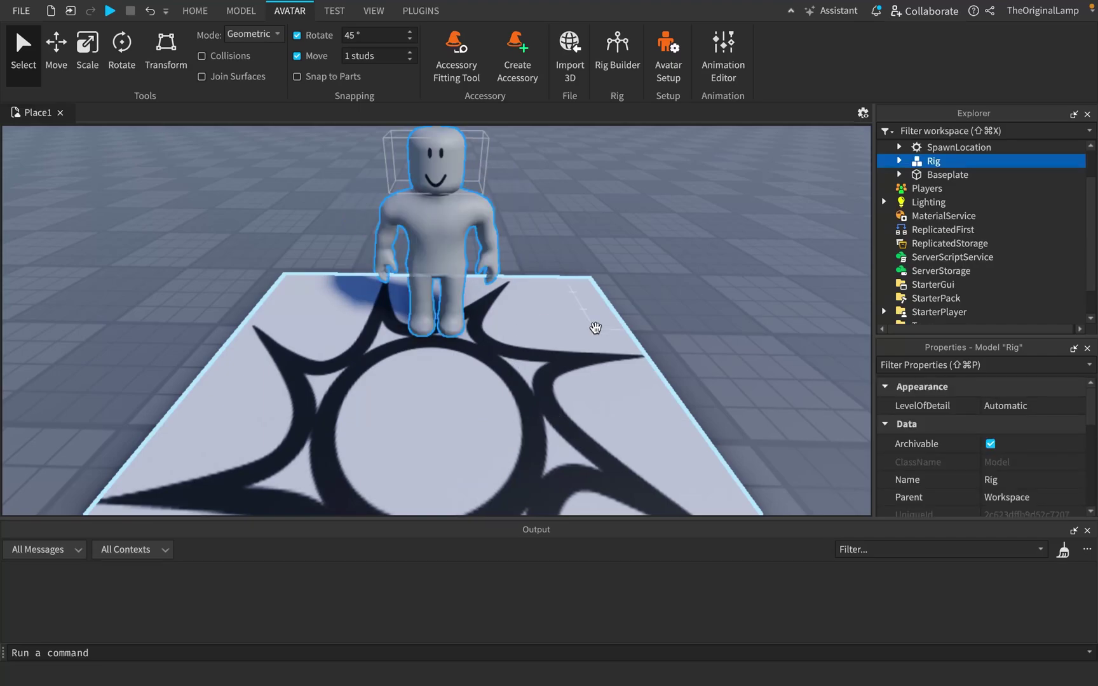
pyautogui.scroll(-3, 596, 327)
pyautogui.moveTo(436, 303); pyautogui.dragTo(414, 395)
pyautogui.moveTo(414, 395); pyautogui.dragTo(440, 396)
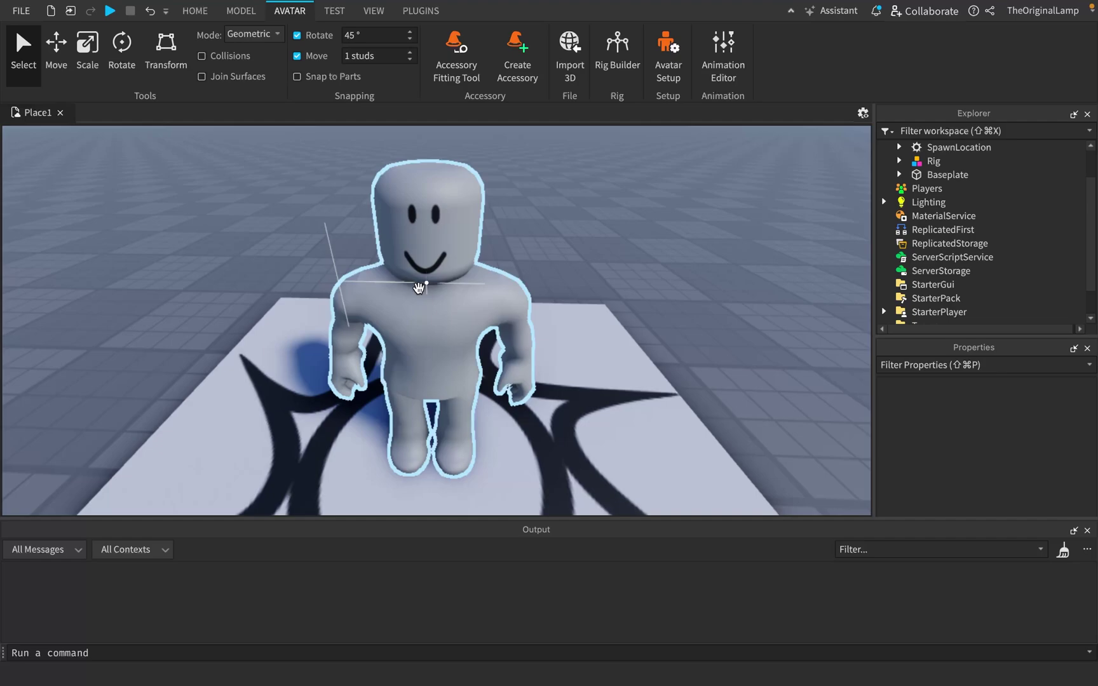
# Examine the mesh rig's contents in the Explorer, including its head, right leg and first CharacterMesh.
pyautogui.click(419, 288)
pyautogui.click(897, 161)
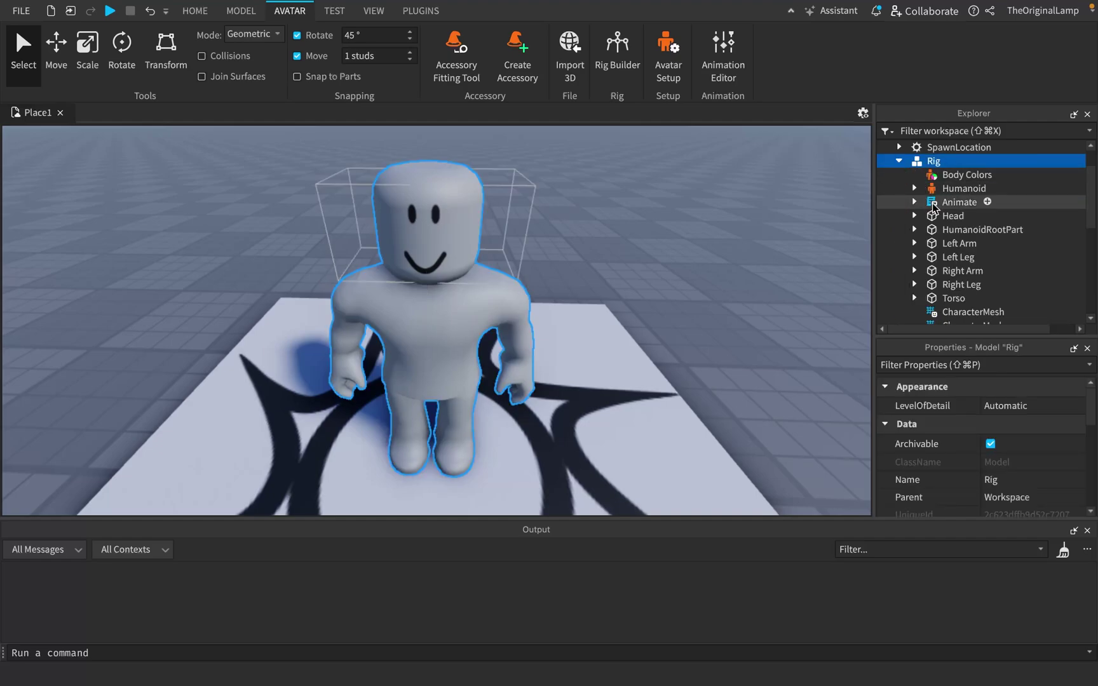
pyautogui.scroll(-2, 932, 202)
pyautogui.scroll(-5, 932, 203)
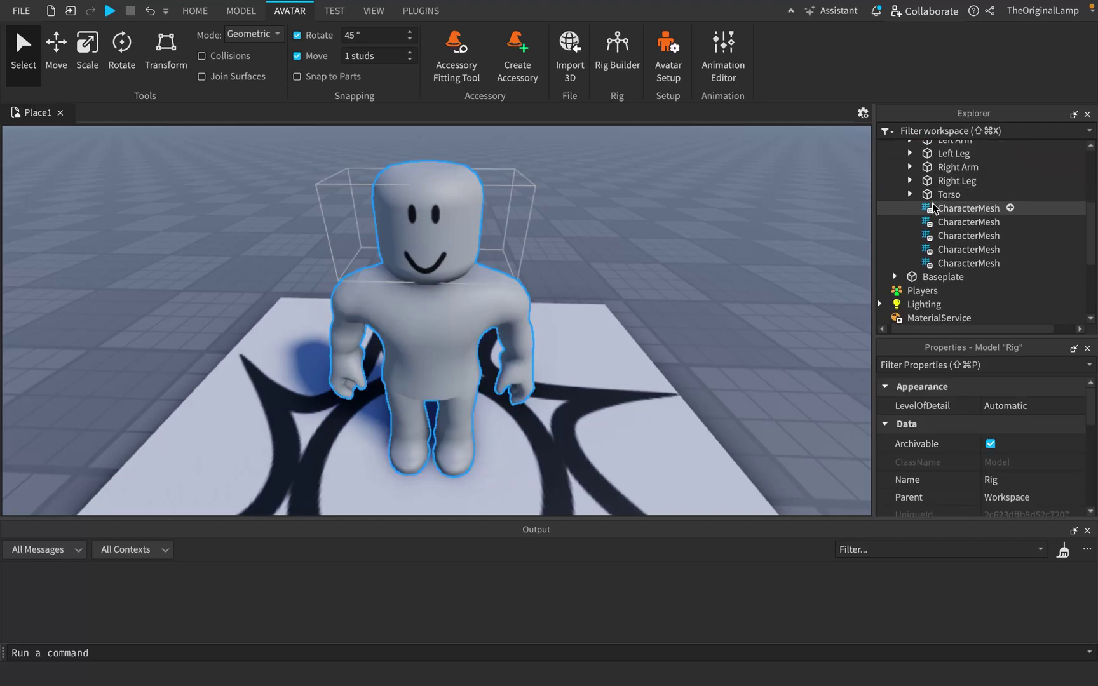
pyautogui.scroll(5, 939, 204)
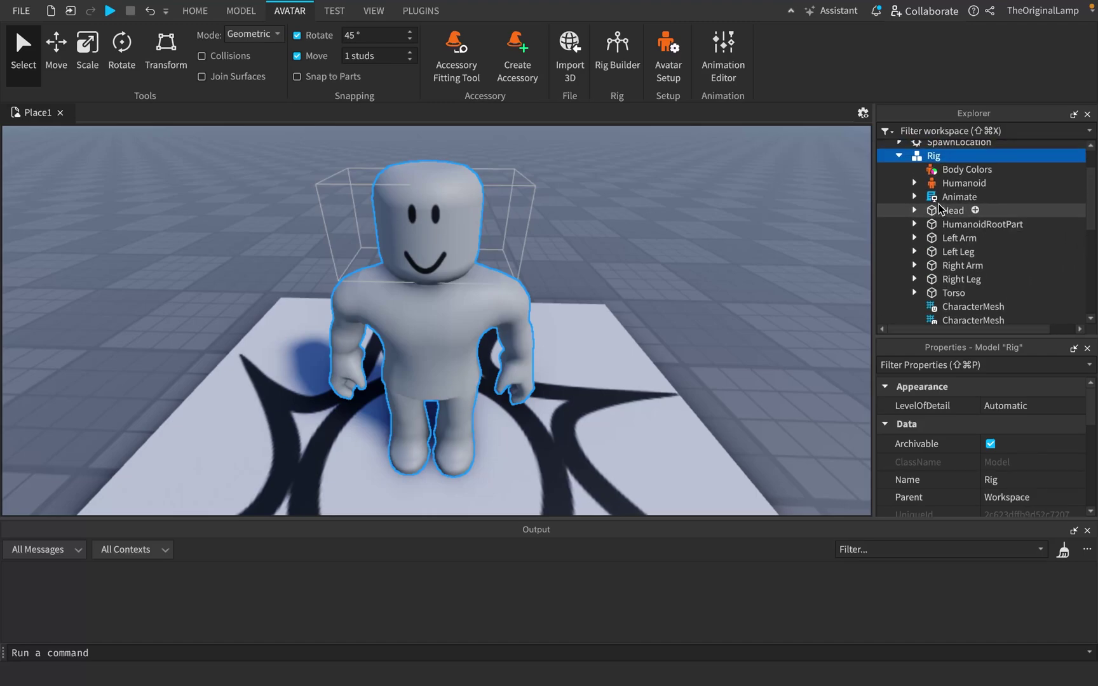
pyautogui.click(954, 211)
pyautogui.click(960, 280)
pyautogui.scroll(-3, 960, 280)
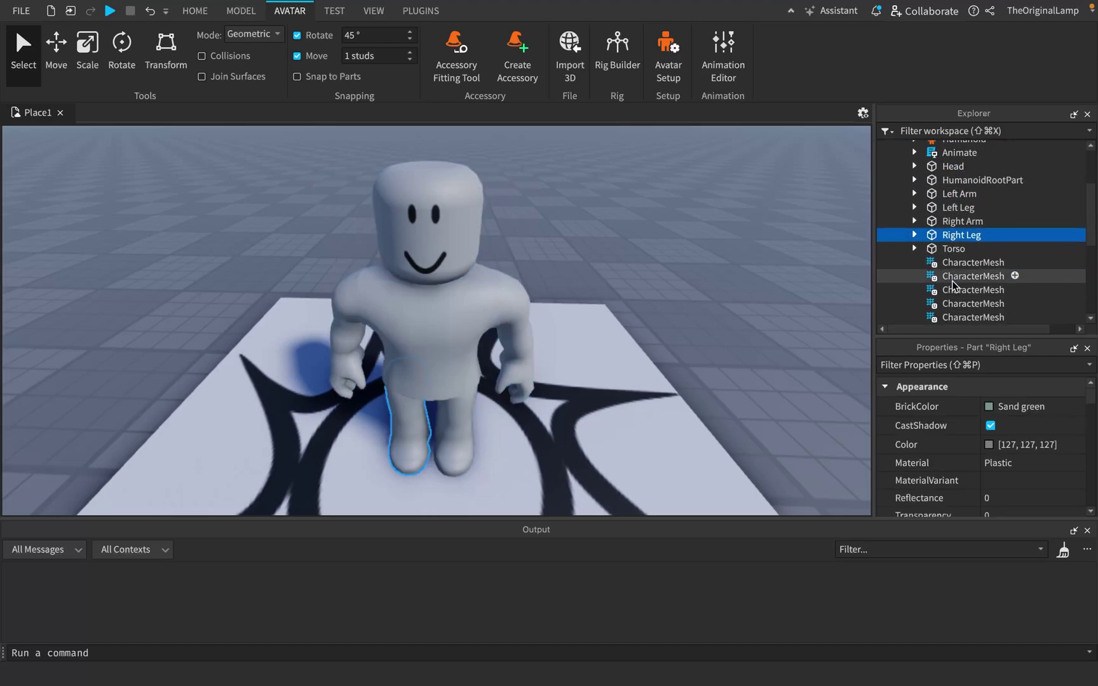
pyautogui.click(959, 262)
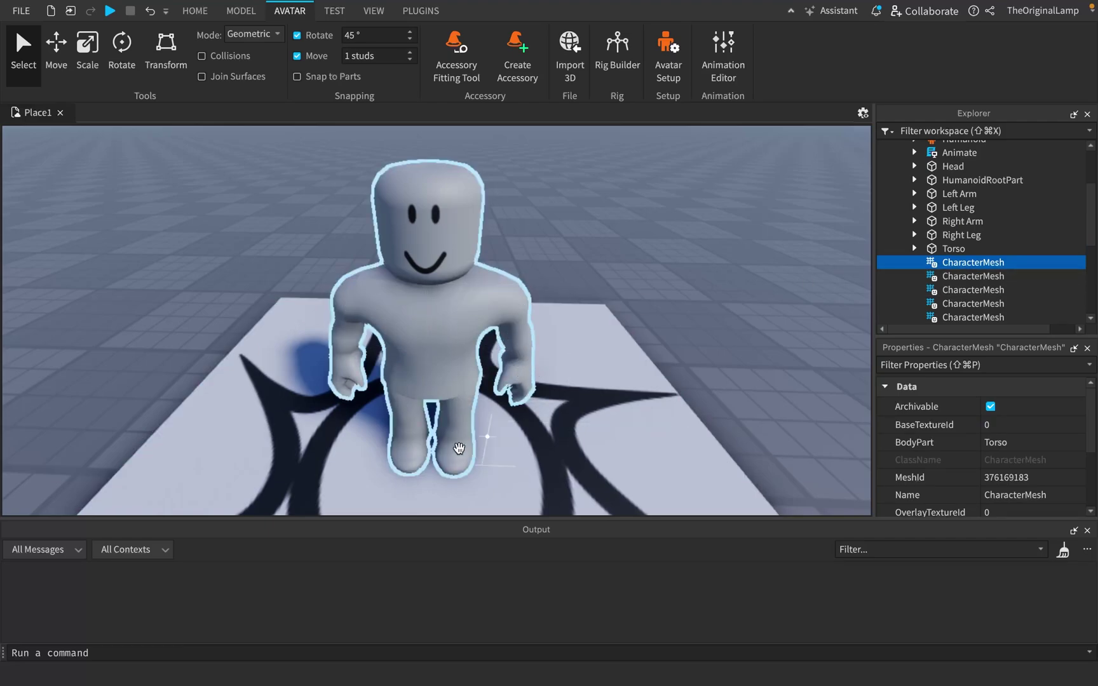
# Examine the rig's Humanoid, its child objects and its health, walking and jump properties.
pyautogui.scroll(2, 917, 203)
pyautogui.click(915, 203)
pyautogui.click(916, 202)
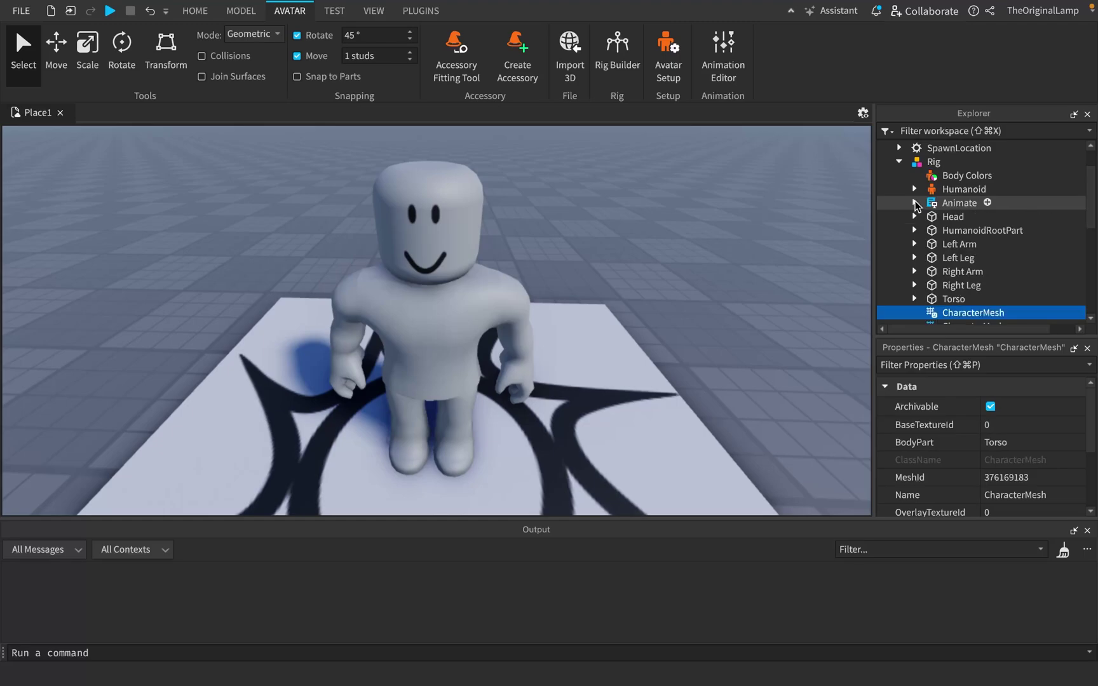
pyautogui.doubleClick(972, 189)
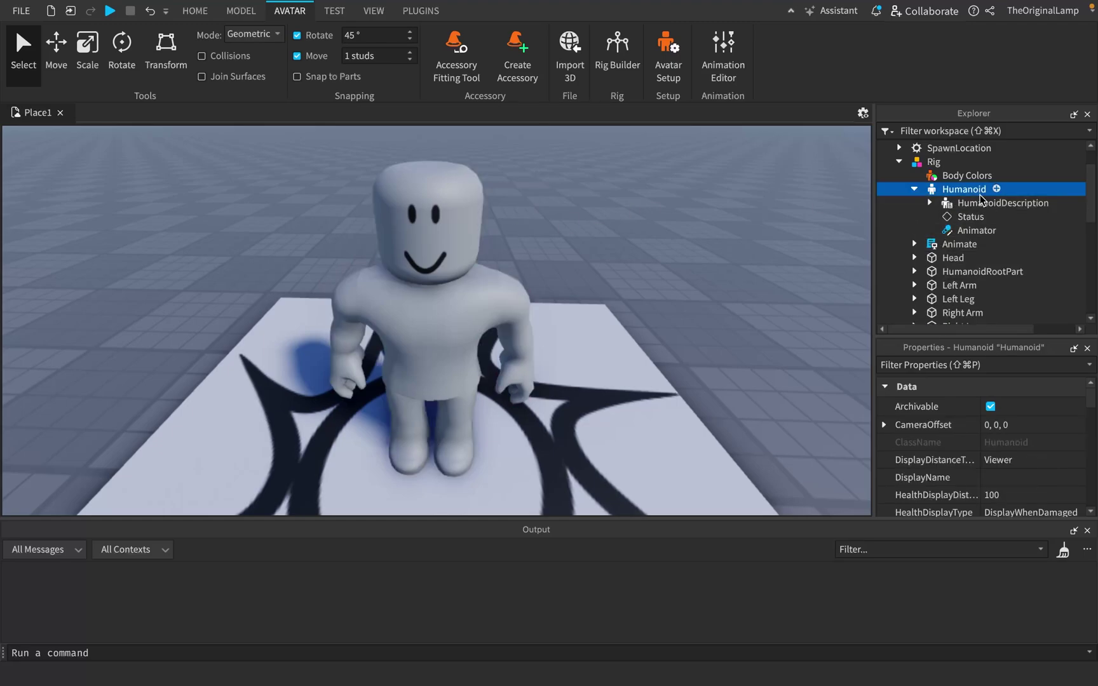
pyautogui.scroll(-10, 973, 465)
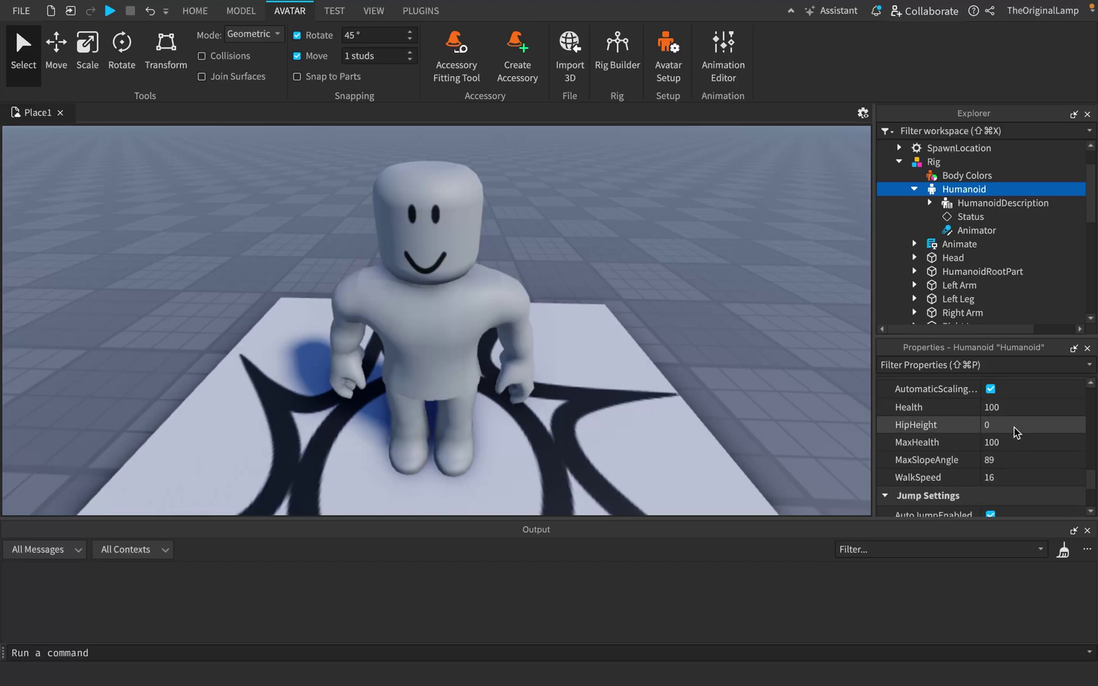
pyautogui.scroll(-3, 1008, 440)
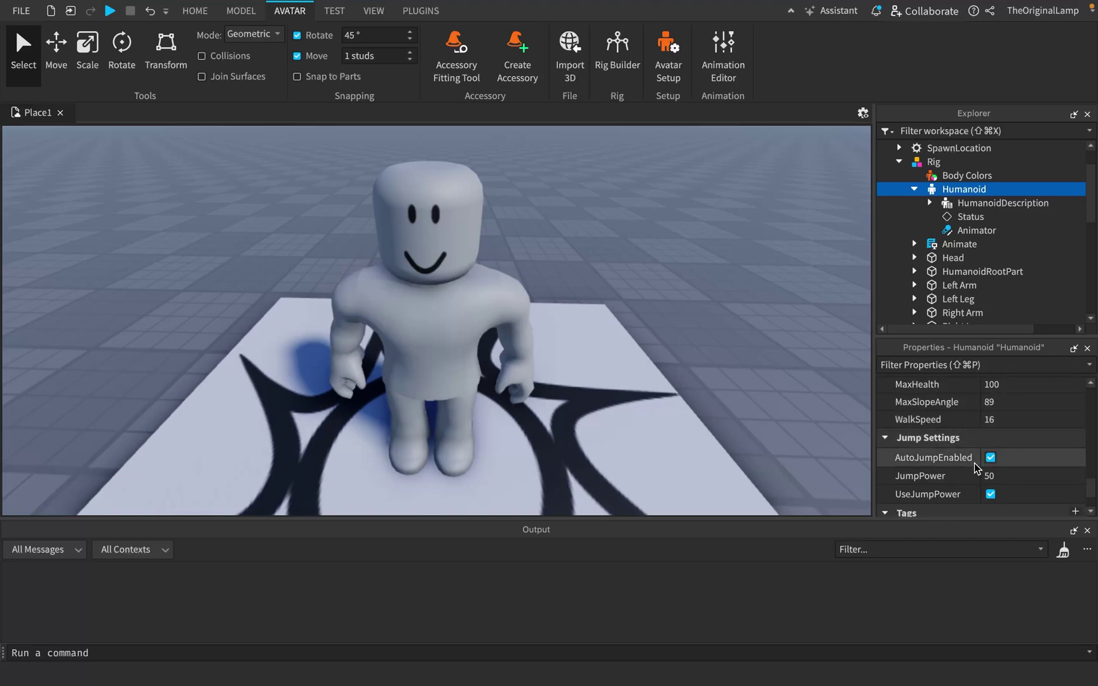
# Collapse the mesh avatar rig and delete it from the Workspace.
pyautogui.click(899, 161)
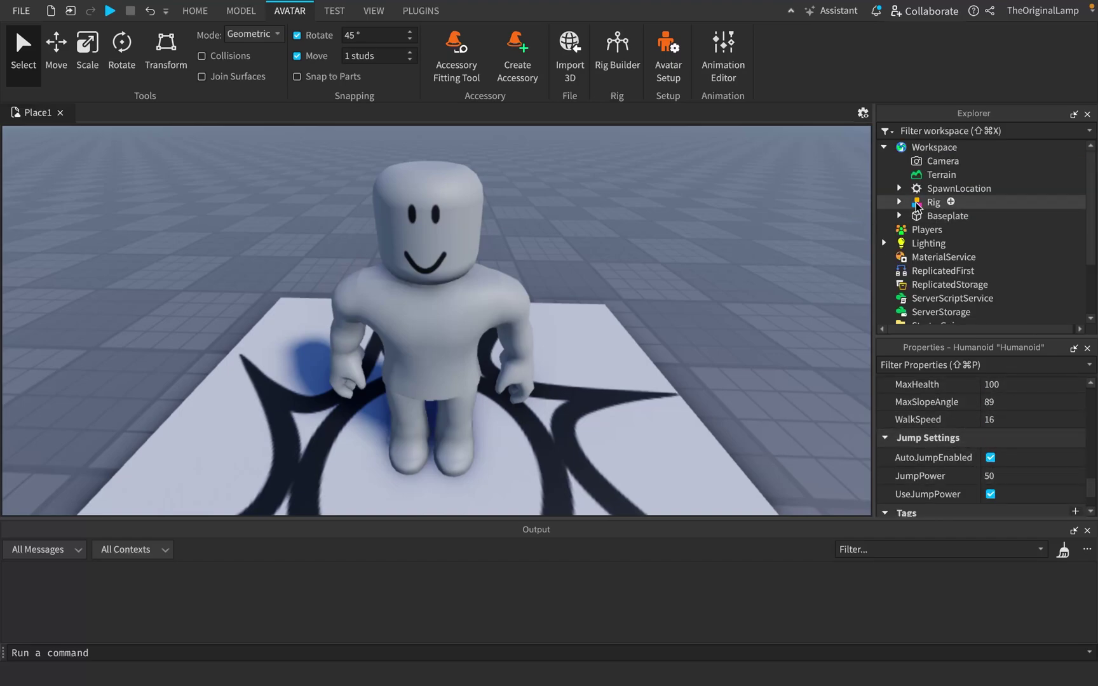
pyautogui.click(915, 202)
pyautogui.press('Delete')
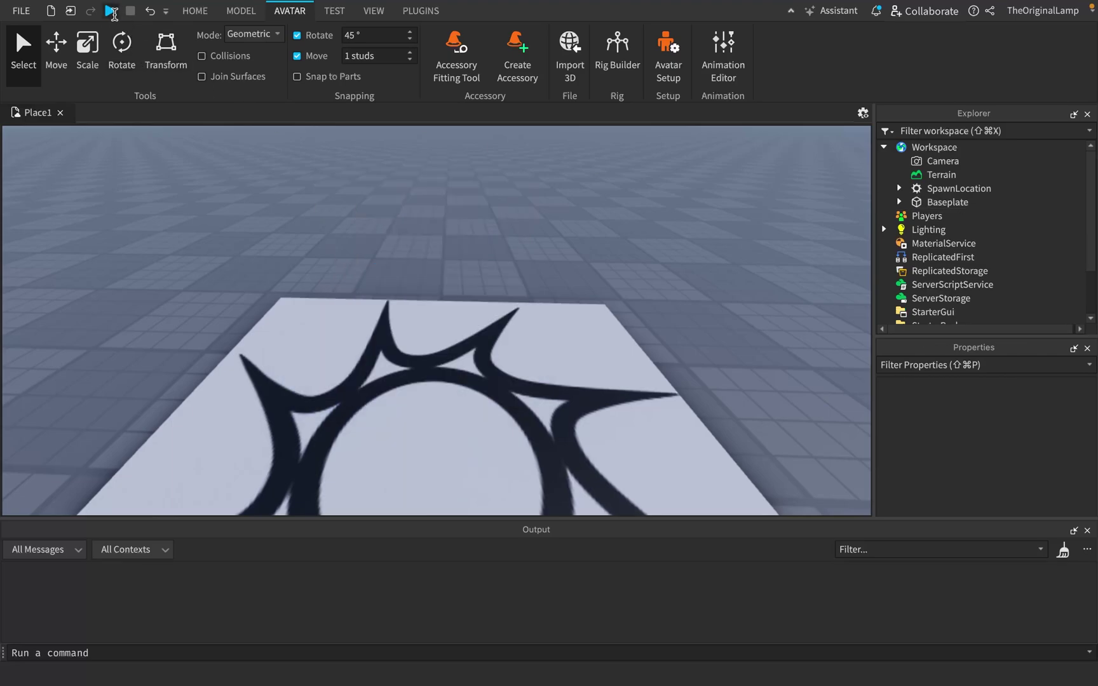
# Start a play test and turn the player character to face the camera.
pyautogui.press('F5')
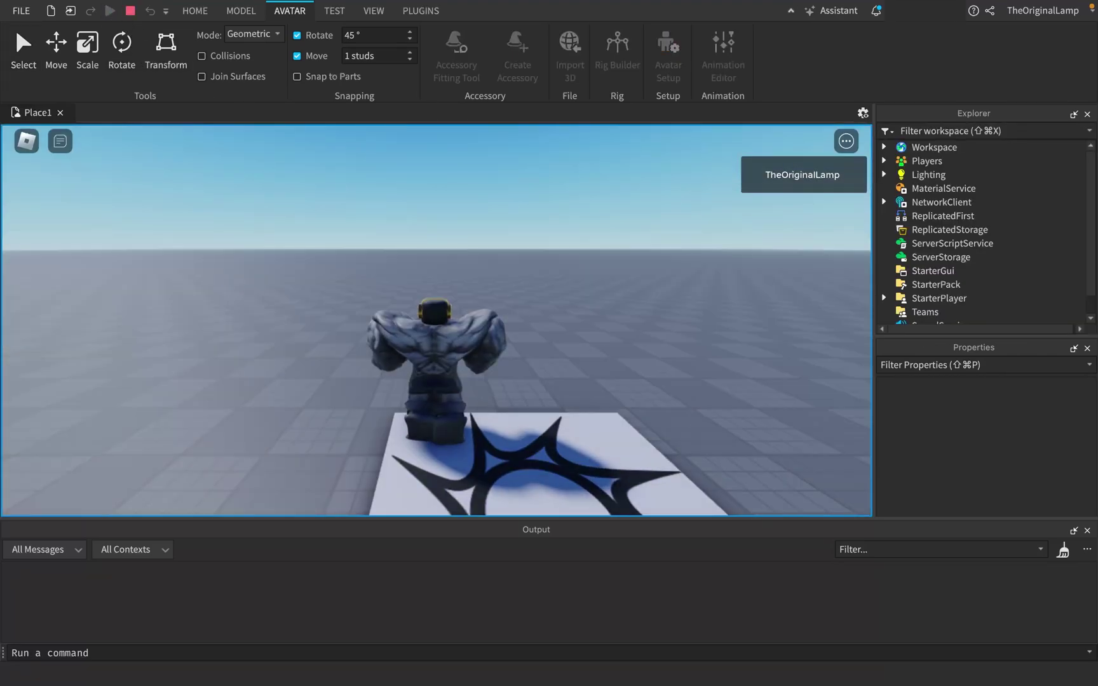
pyautogui.moveTo(671, 266); pyautogui.dragTo(754, 270, button='right')
pyautogui.press('s')
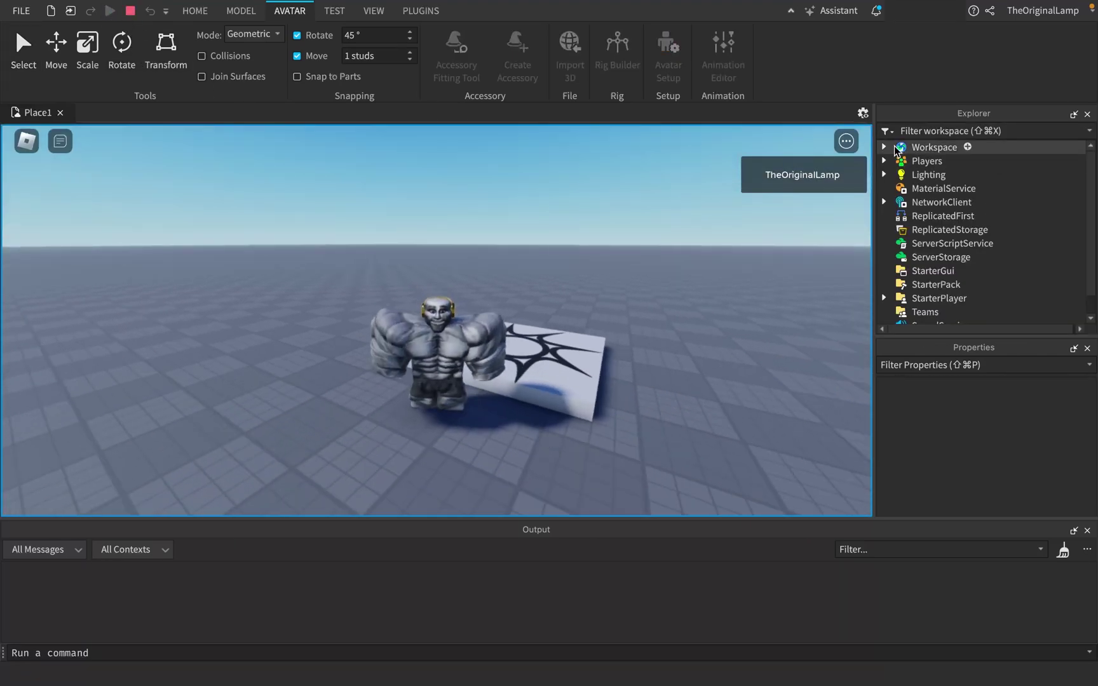
# Expand the player character in the Workspace and examine its contents and its appearance up close.
pyautogui.click(886, 147)
pyautogui.click(885, 148)
pyautogui.scroll(-3, 934, 217)
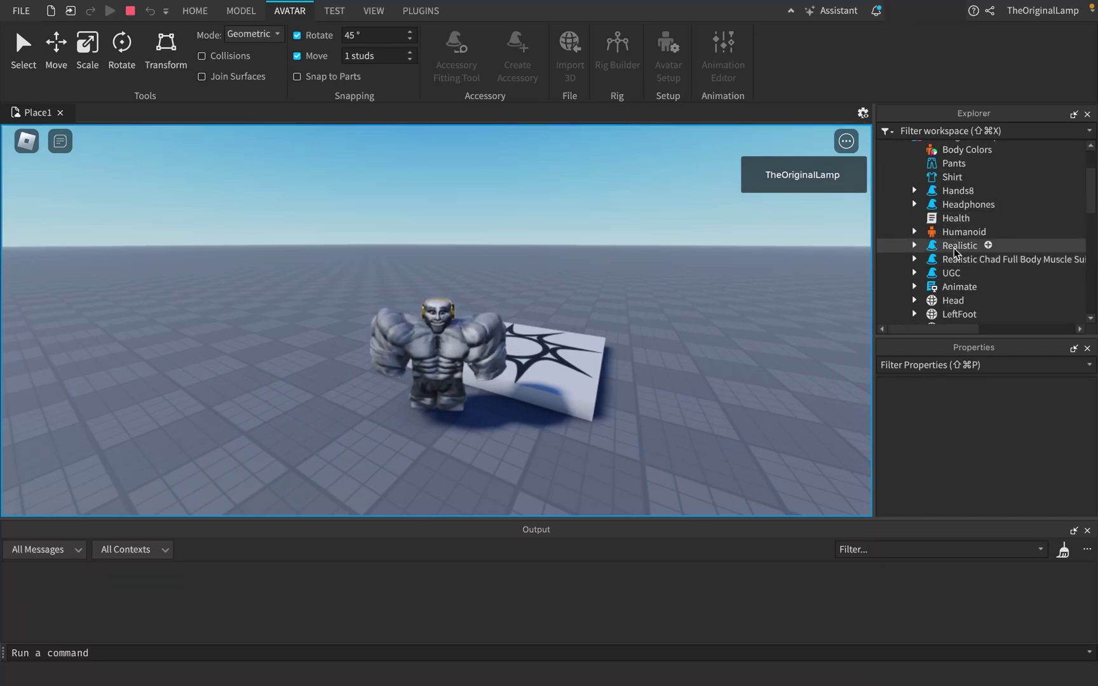
pyautogui.moveTo(415, 338); pyautogui.dragTo(479, 356, button='right')
pyautogui.scroll(2, 415, 338)
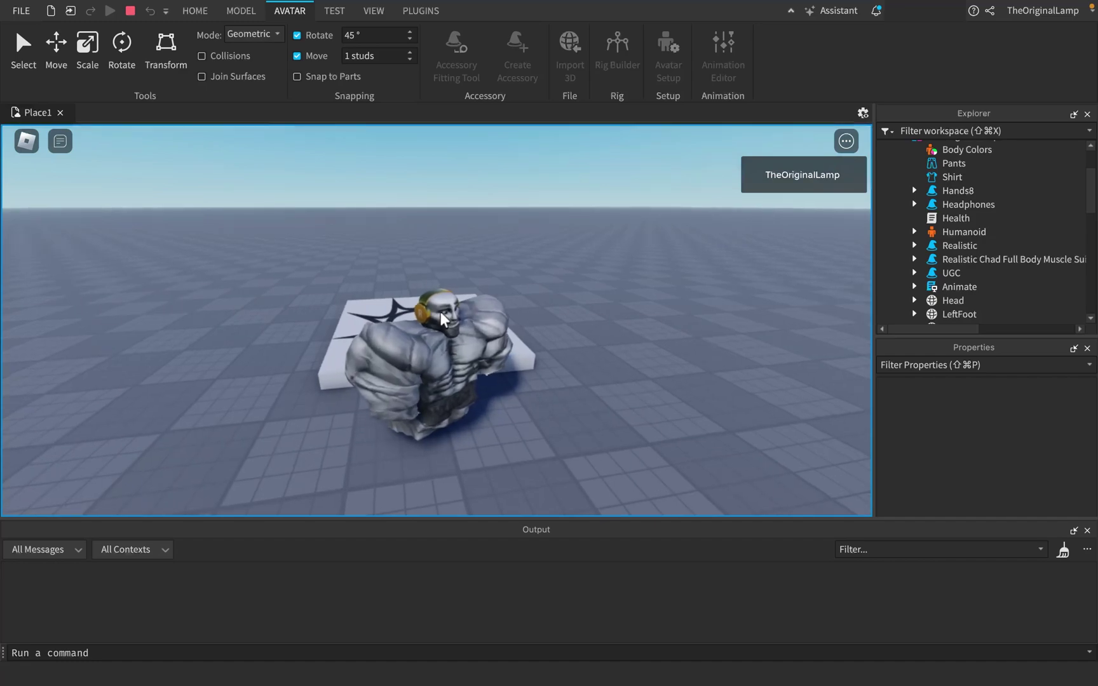
pyautogui.moveTo(438, 312); pyautogui.dragTo(375, 279, button='right')
pyautogui.scroll(2, 471, 333)
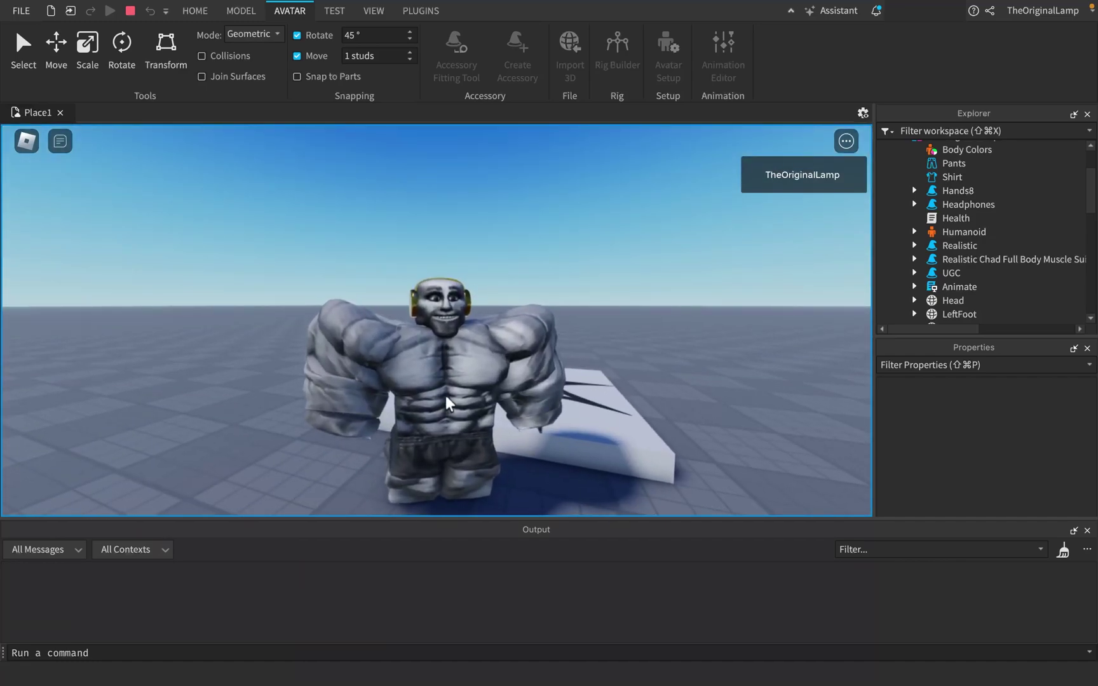
# Examine the jump settings of the player character's Humanoid.
pyautogui.scroll(1, 962, 261)
pyautogui.click(963, 265)
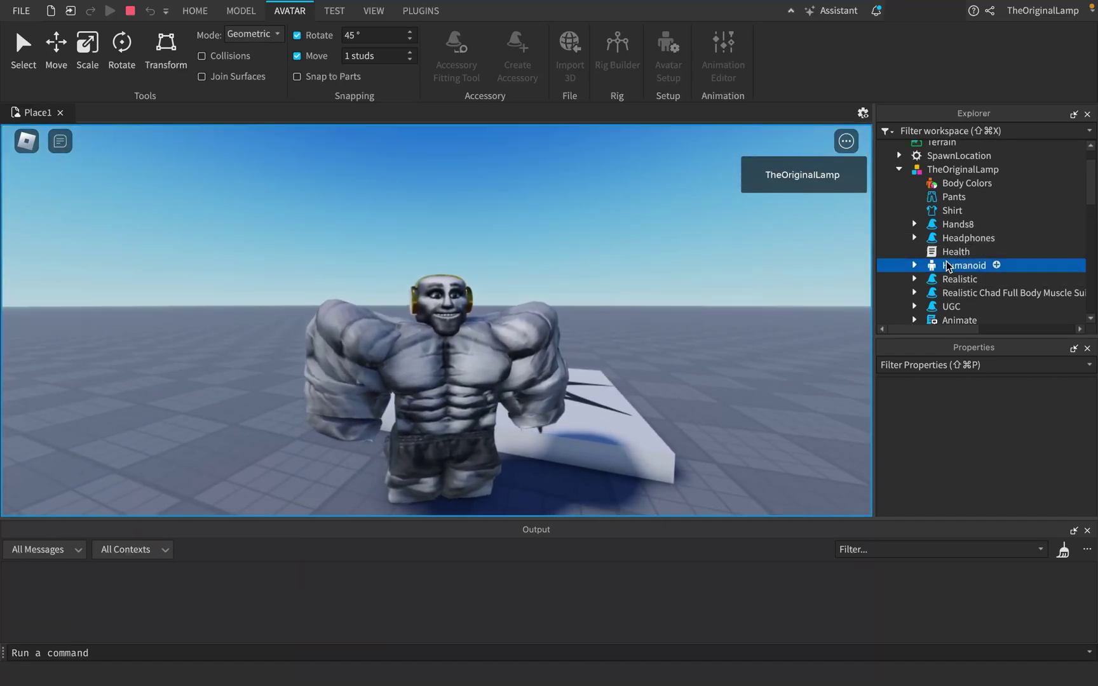
pyautogui.scroll(-5, 972, 430)
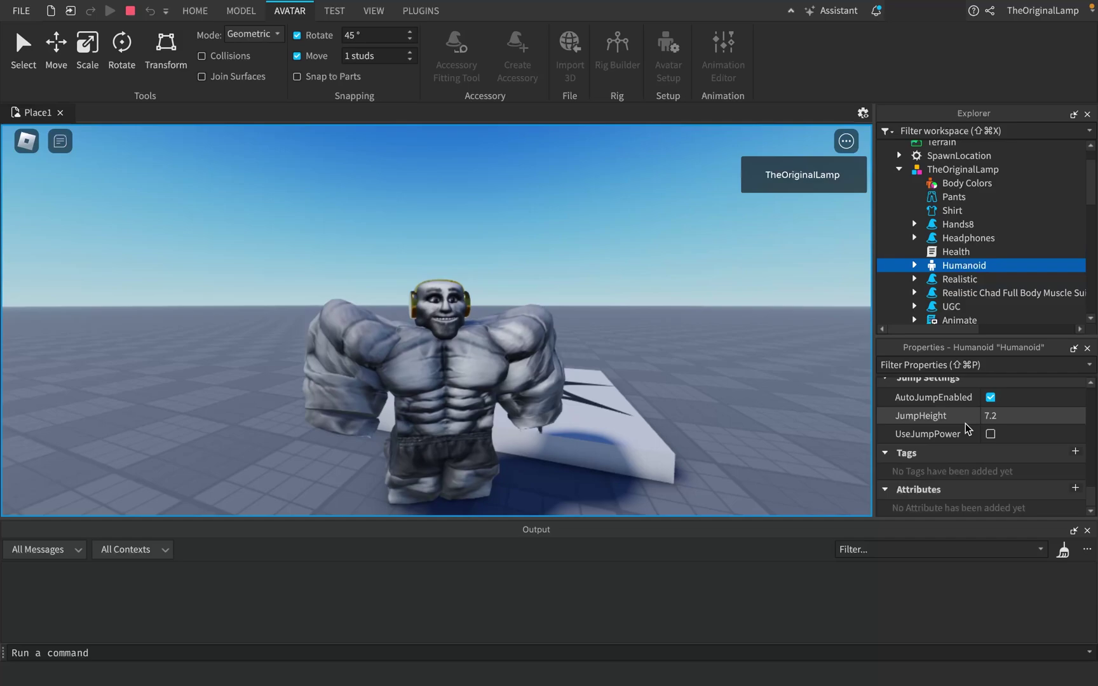
# Open the character's Health script to read its regeneration code, and close it.
pyautogui.click(949, 253)
pyautogui.doubleClick(949, 253)
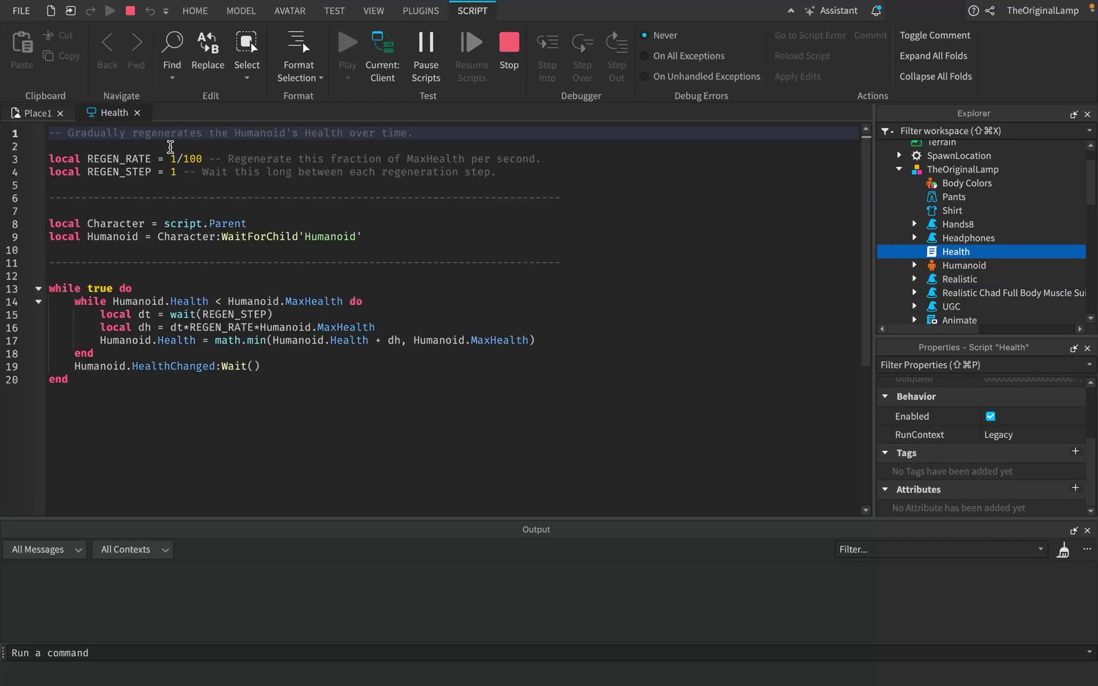
pyautogui.click(136, 113)
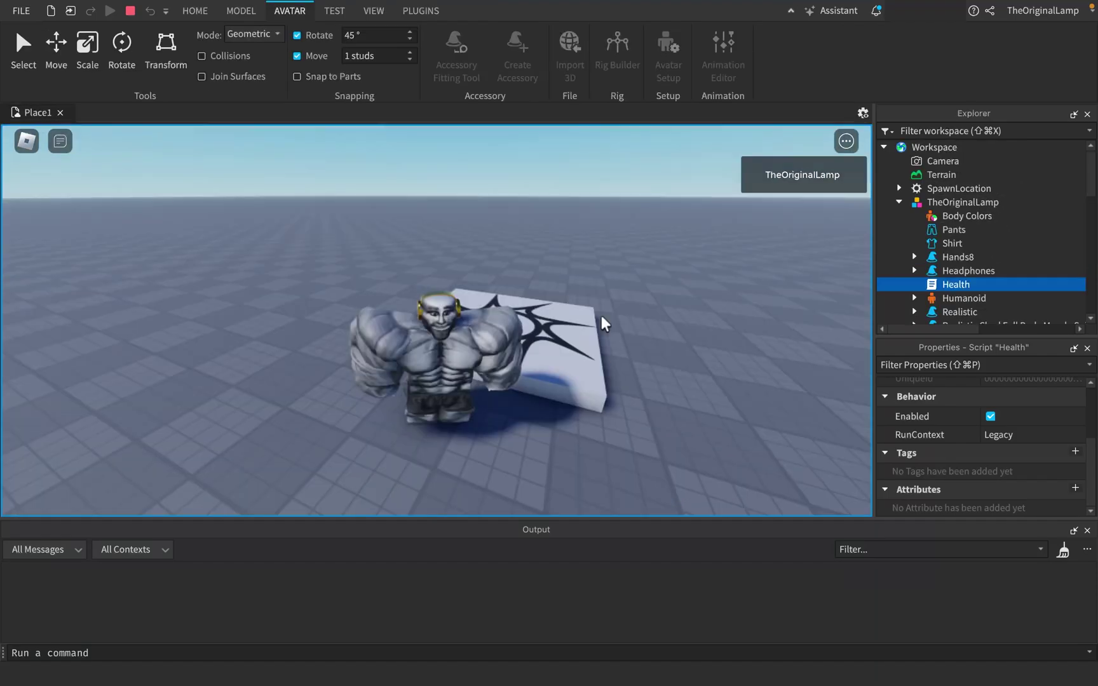
pyautogui.moveTo(601, 314); pyautogui.dragTo(601, 314, button='right')
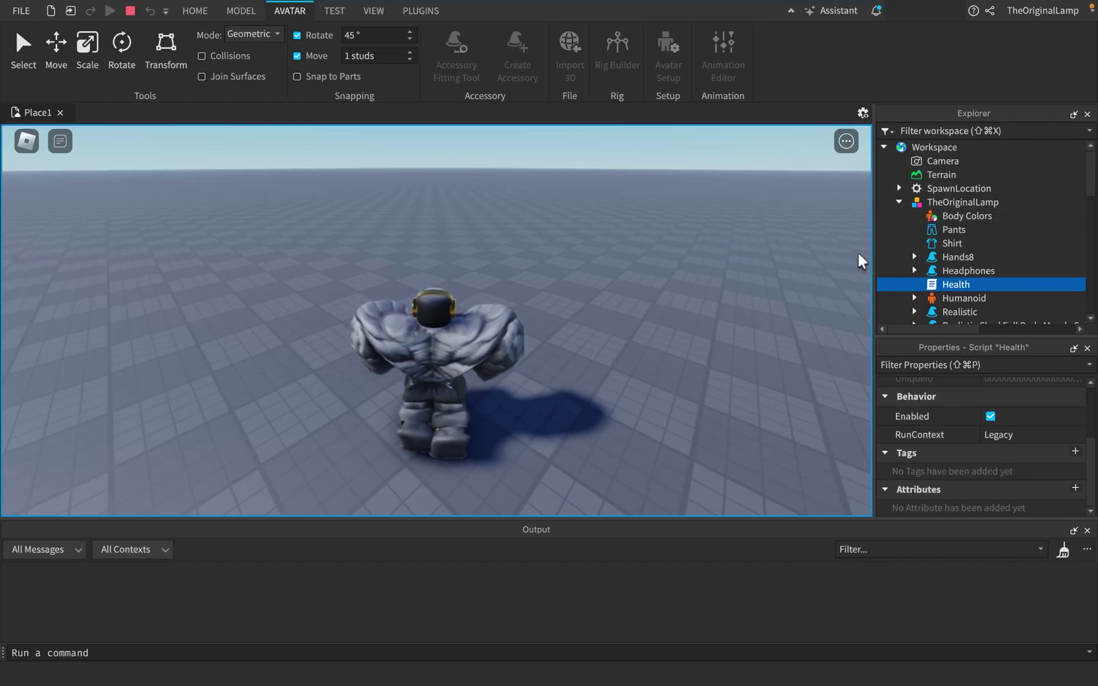
pyautogui.moveTo(688, 276); pyautogui.dragTo(687, 276, button='right')
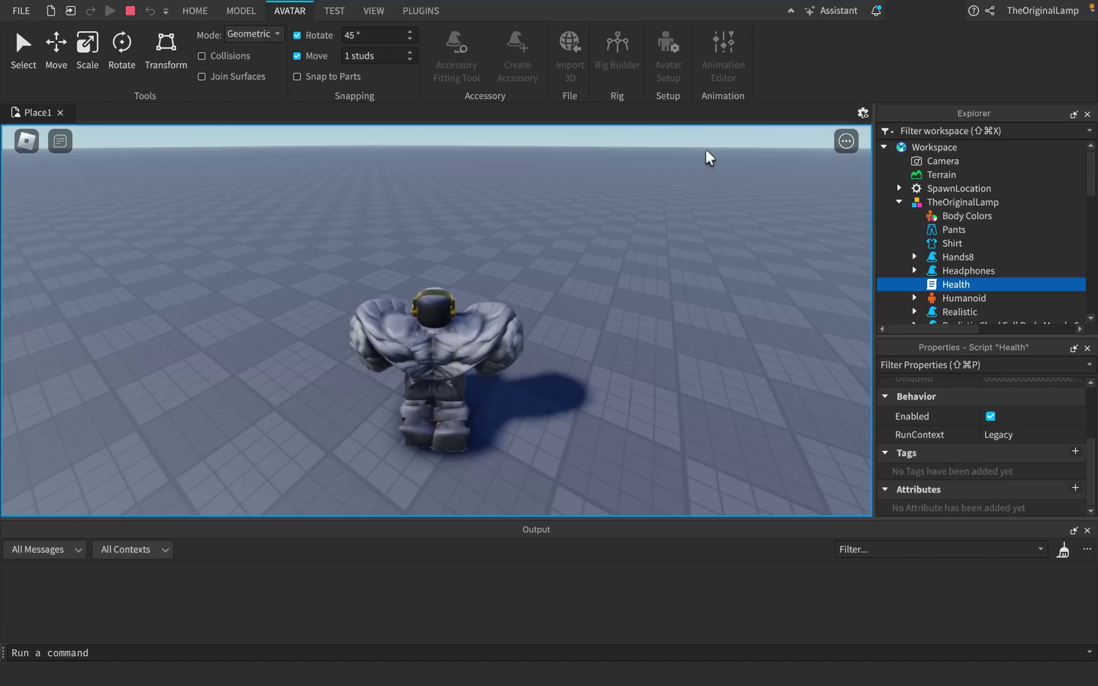
pyautogui.moveTo(499, 316); pyautogui.dragTo(498, 324, button='right')
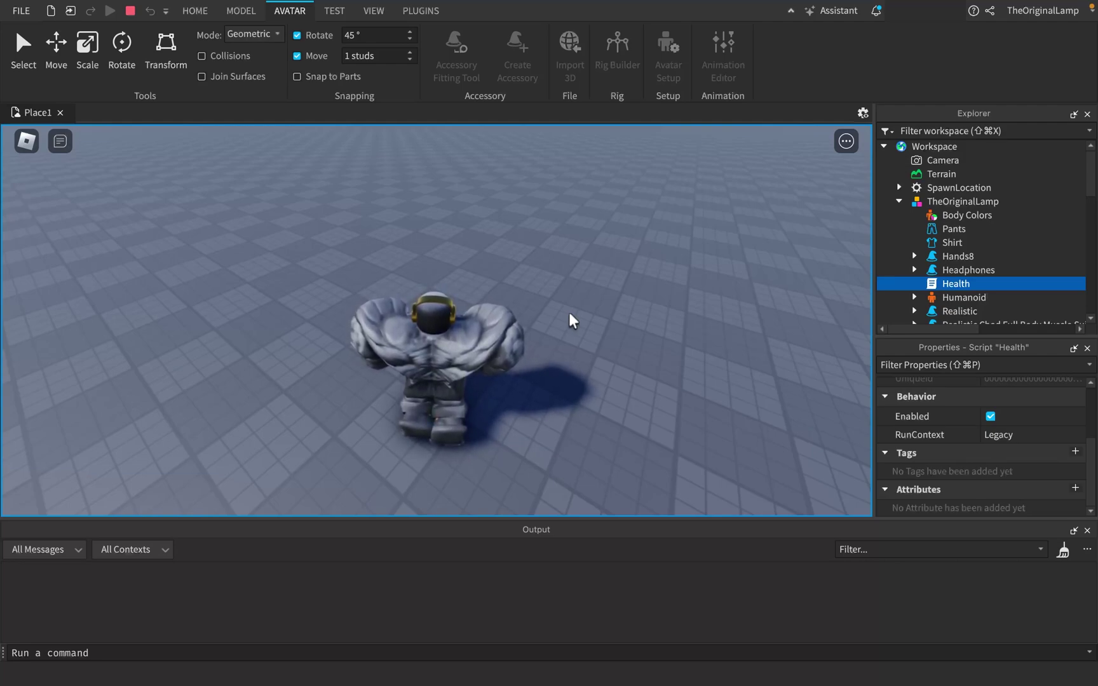
pyautogui.scroll(-2, 960, 294)
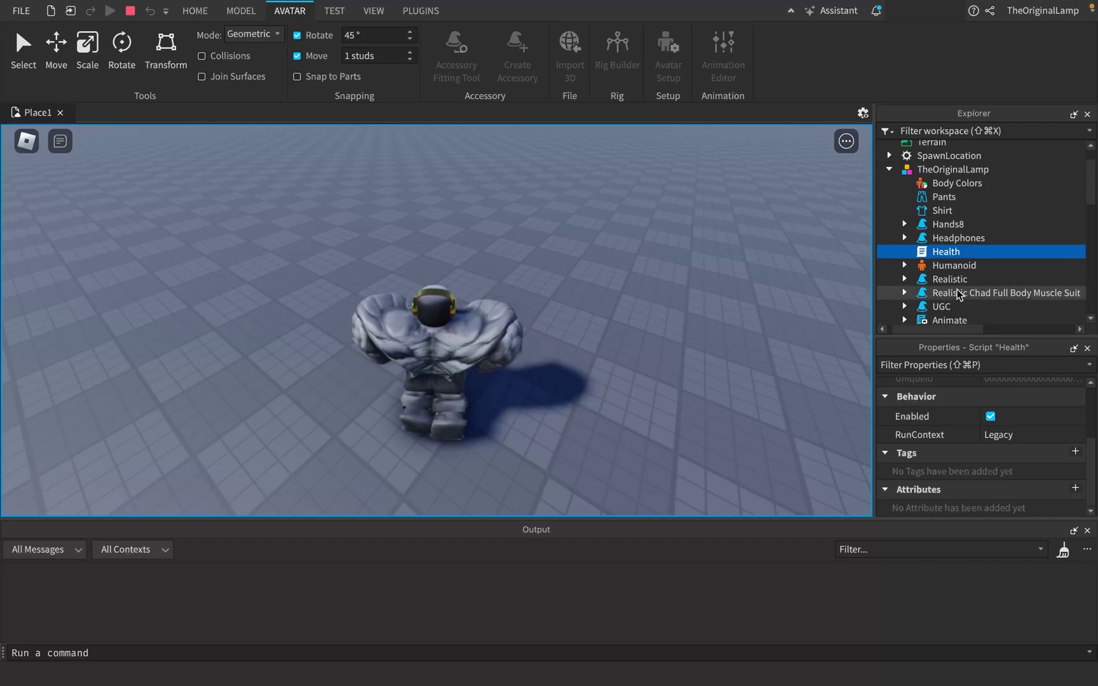
# Inspect the properties of the player character's Humanoid and HumanoidRootPart.
pyautogui.scroll(1, 944, 246)
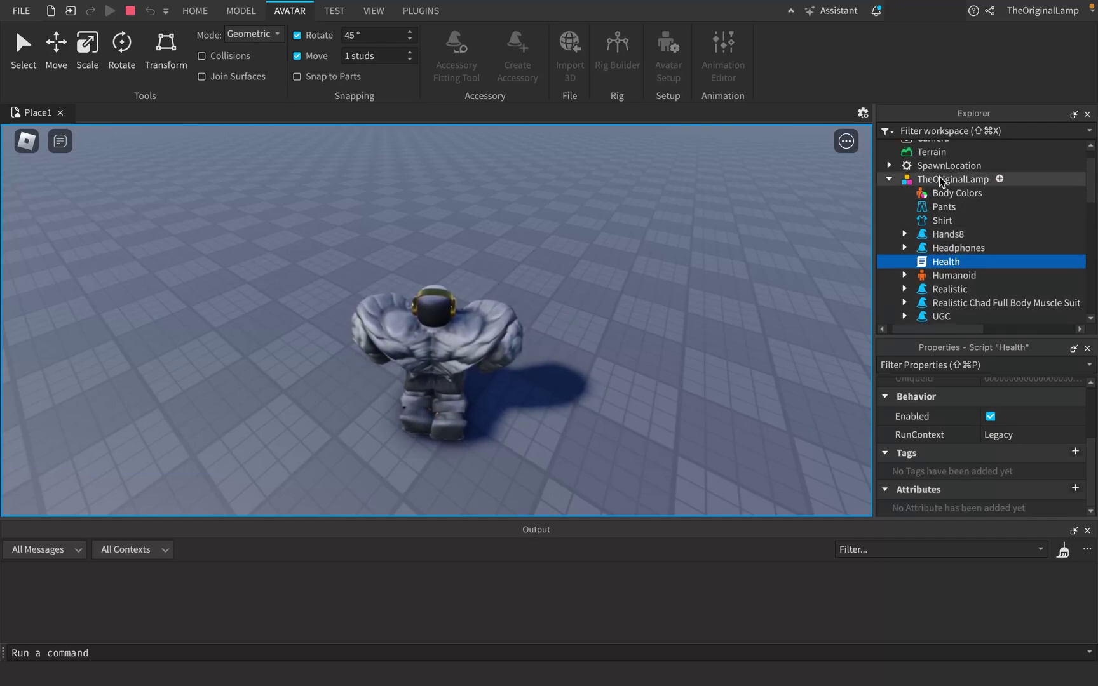
pyautogui.click(960, 277)
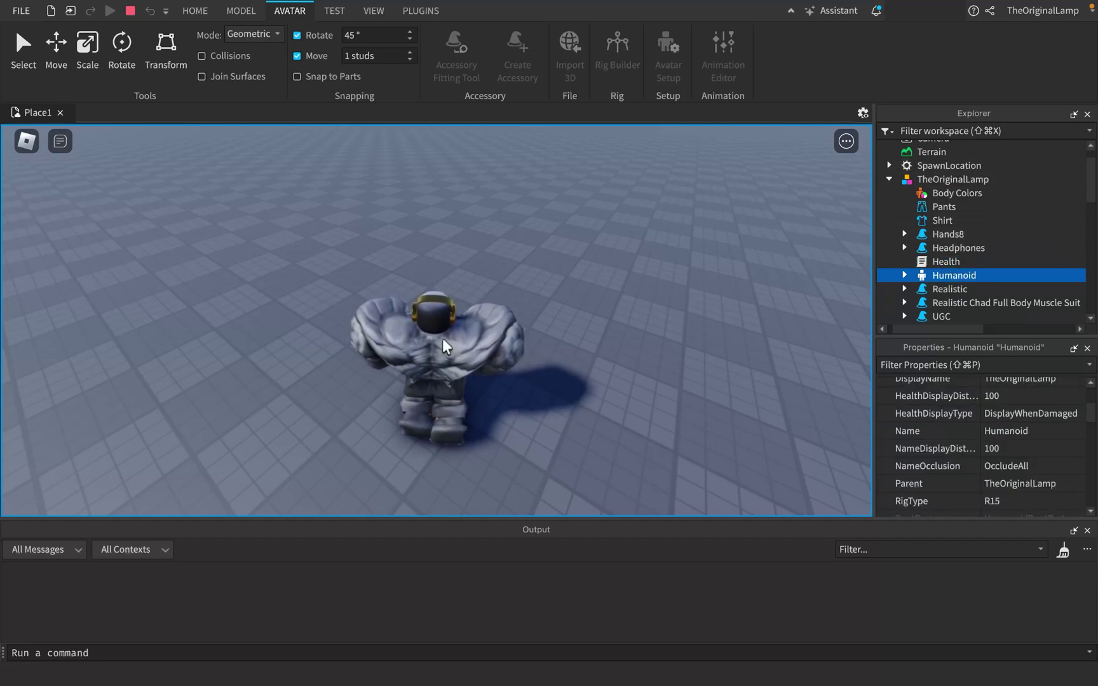
pyautogui.scroll(-5, 954, 254)
pyautogui.click(960, 249)
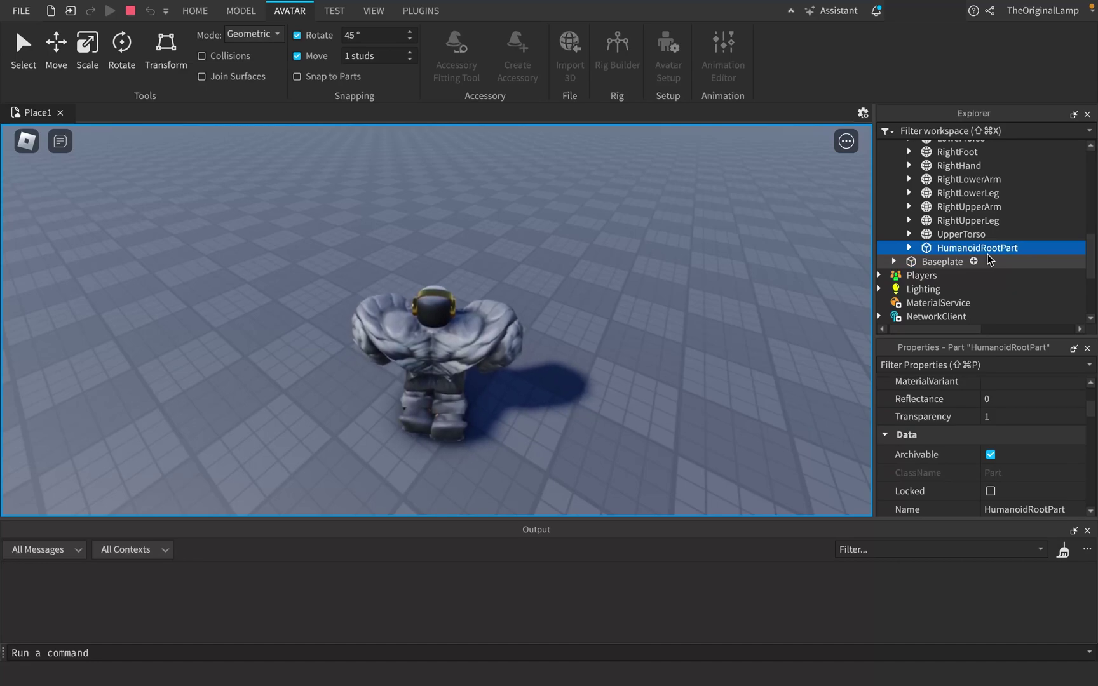
pyautogui.scroll(5, 988, 260)
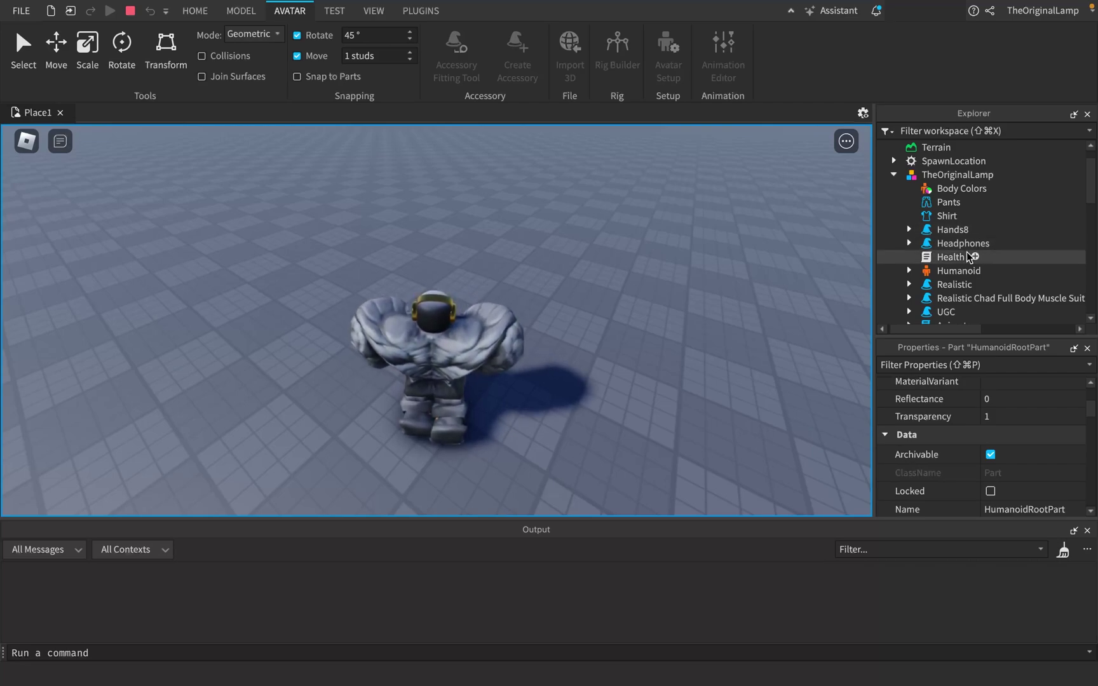
# Look through the player character's body parts and examine the attachments and joint inside RightFoot.
pyautogui.scroll(-3, 936, 257)
pyautogui.scroll(-10, 935, 256)
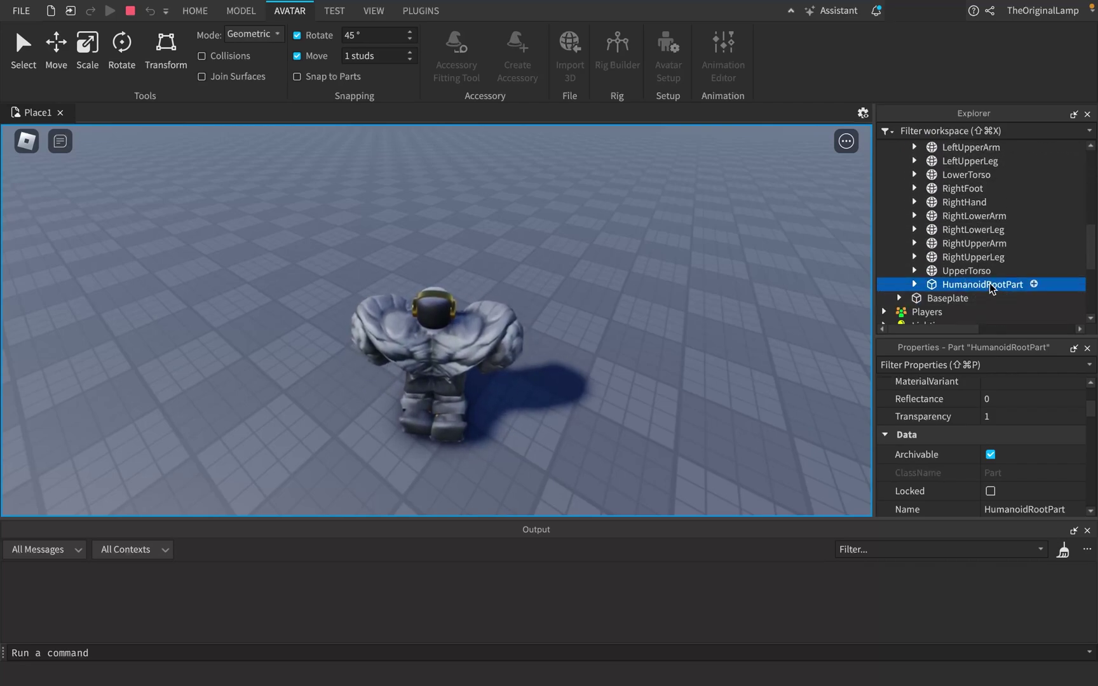
pyautogui.scroll(3, 985, 287)
pyautogui.click(915, 240)
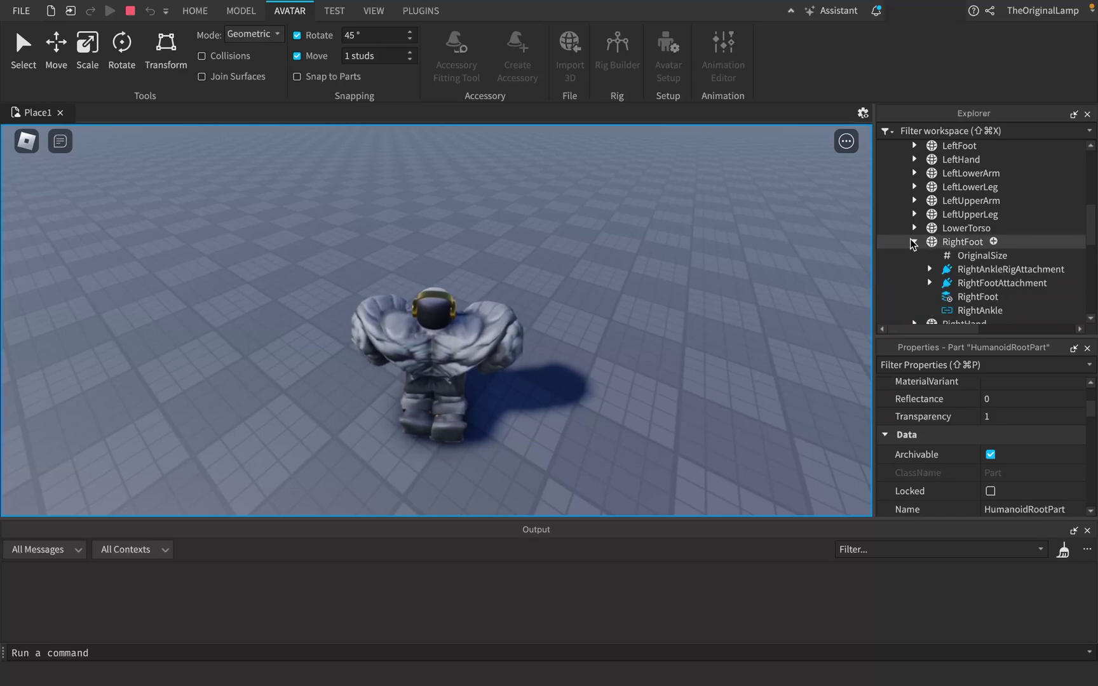
pyautogui.click(912, 240)
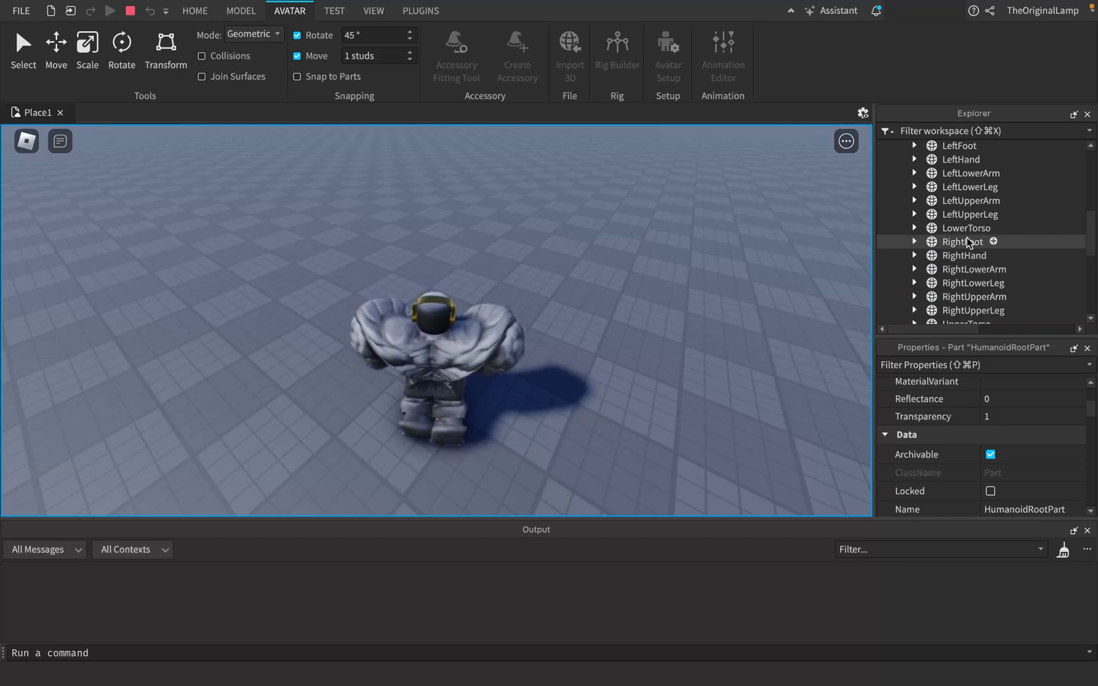
# Collapse the player character's contents in the Workspace and stop the play test.
pyautogui.scroll(5, 964, 223)
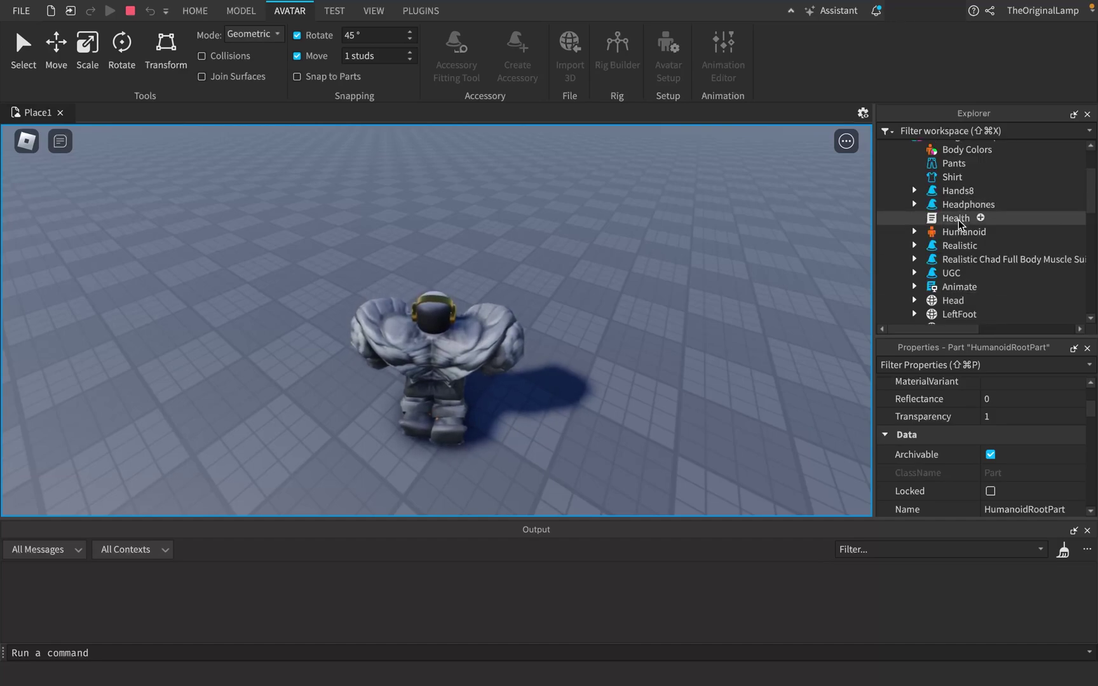
pyautogui.scroll(2, 958, 220)
pyautogui.scroll(-8, 958, 220)
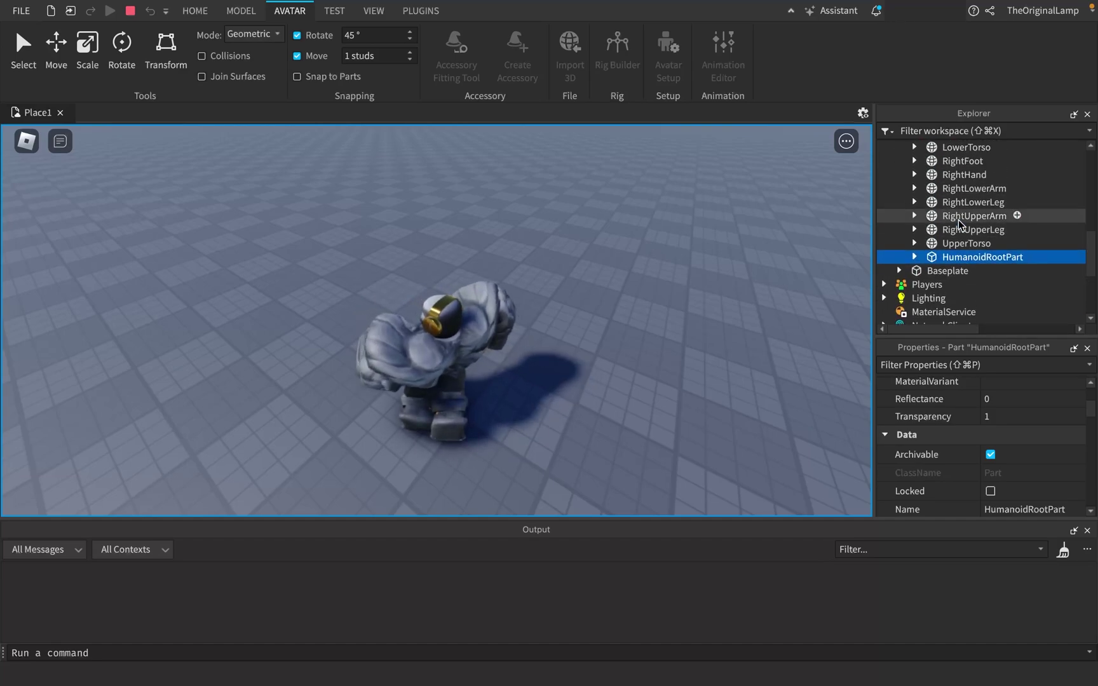
pyautogui.scroll(7, 958, 220)
pyautogui.scroll(3, 959, 223)
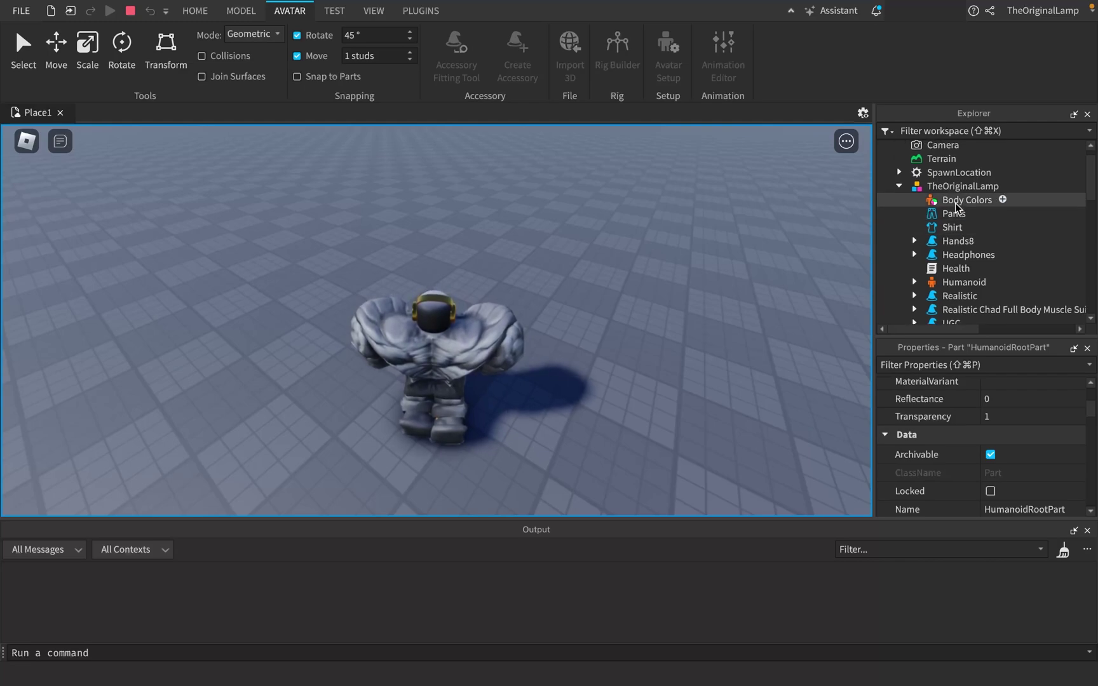
pyautogui.click(899, 187)
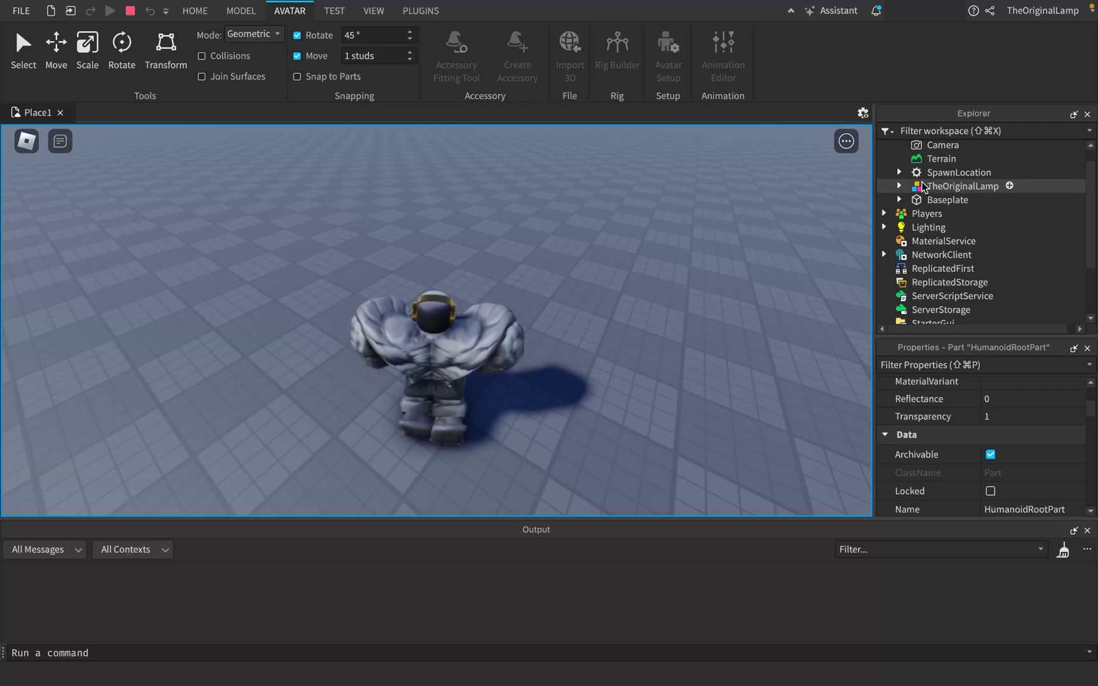
pyautogui.moveTo(586, 329); pyautogui.dragTo(587, 329, button='right')
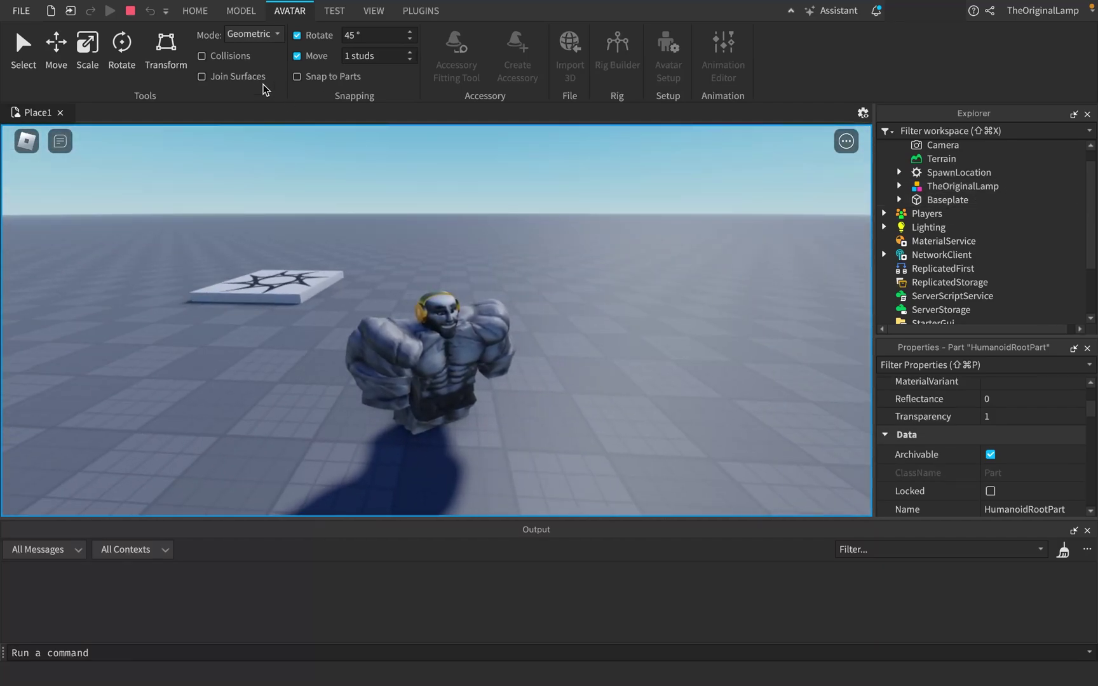
pyautogui.click(130, 11)
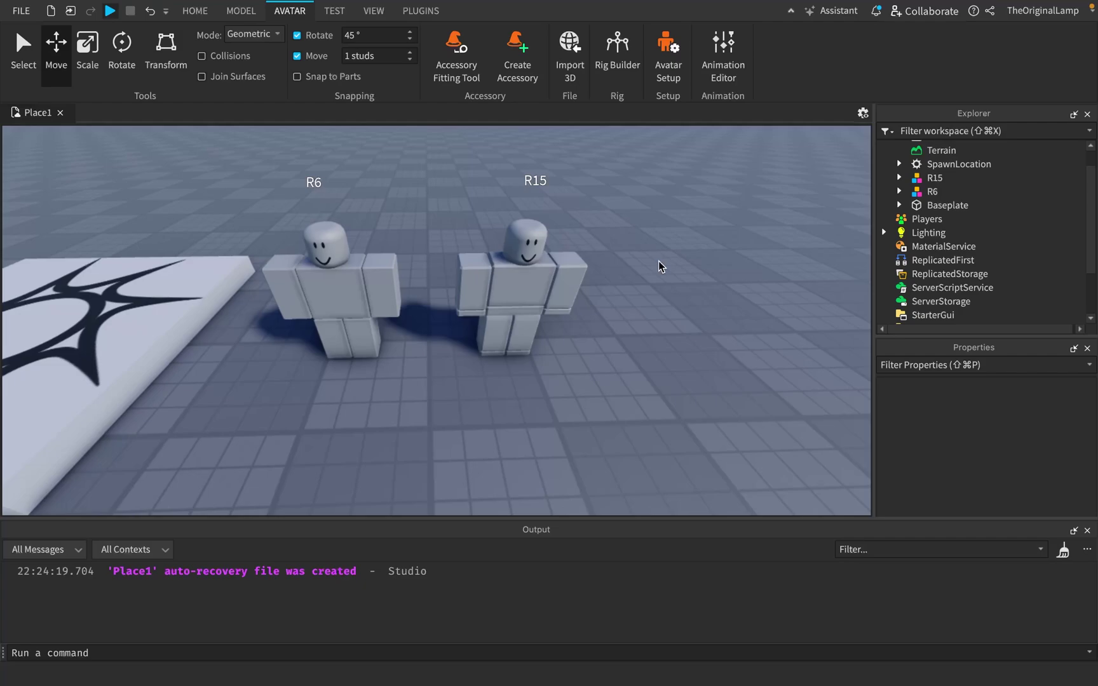
# Expand the R6 and R15 rigs in the Workspace and compare their lists of parts.
pyautogui.scroll(1, 898, 198)
pyautogui.click(899, 198)
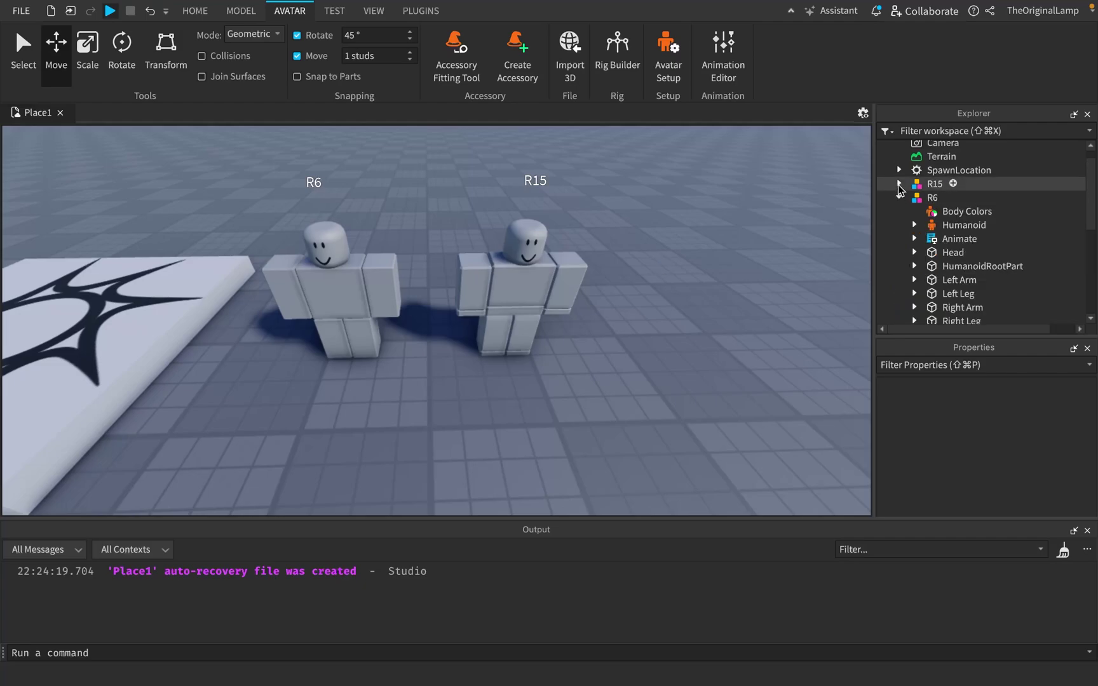
pyautogui.click(899, 184)
pyautogui.scroll(-6, 953, 255)
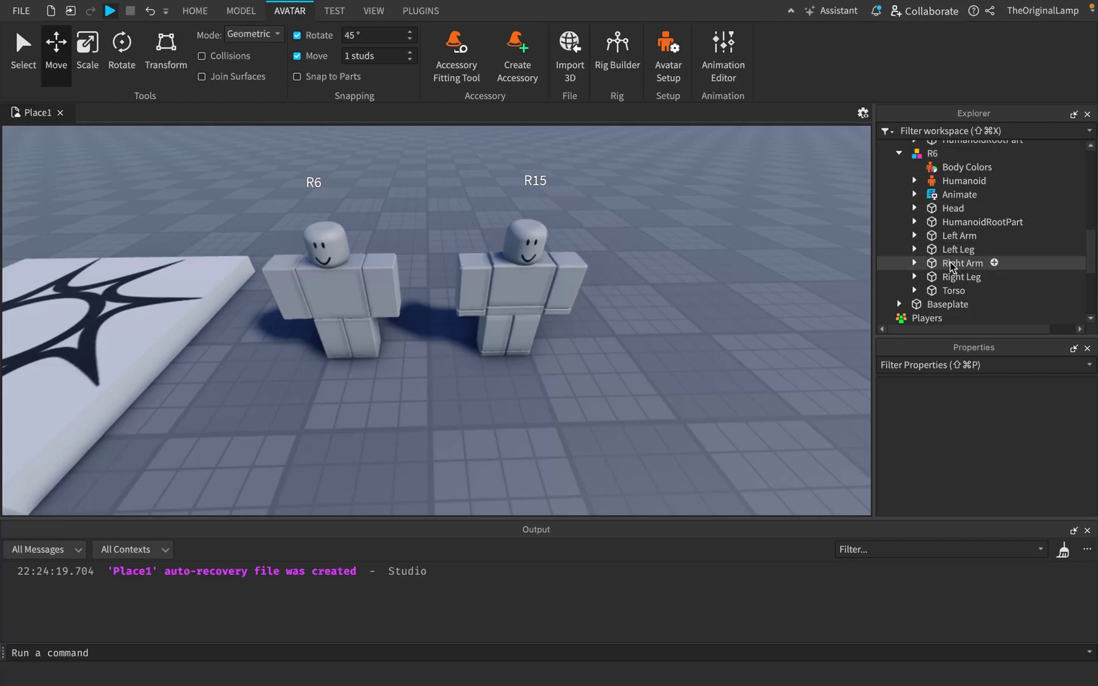
pyautogui.scroll(1, 969, 202)
# Locate each R6 body part on the model by selecting it in turn from Head to Torso, and clear the selection.
pyautogui.click(956, 223)
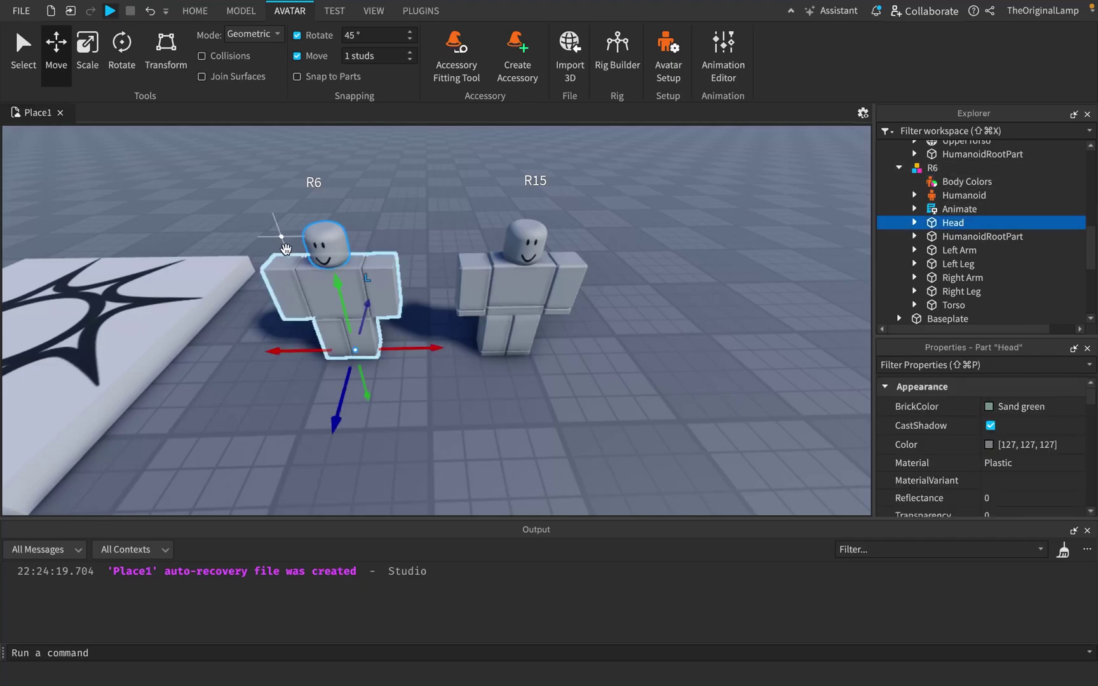
pyautogui.click(972, 237)
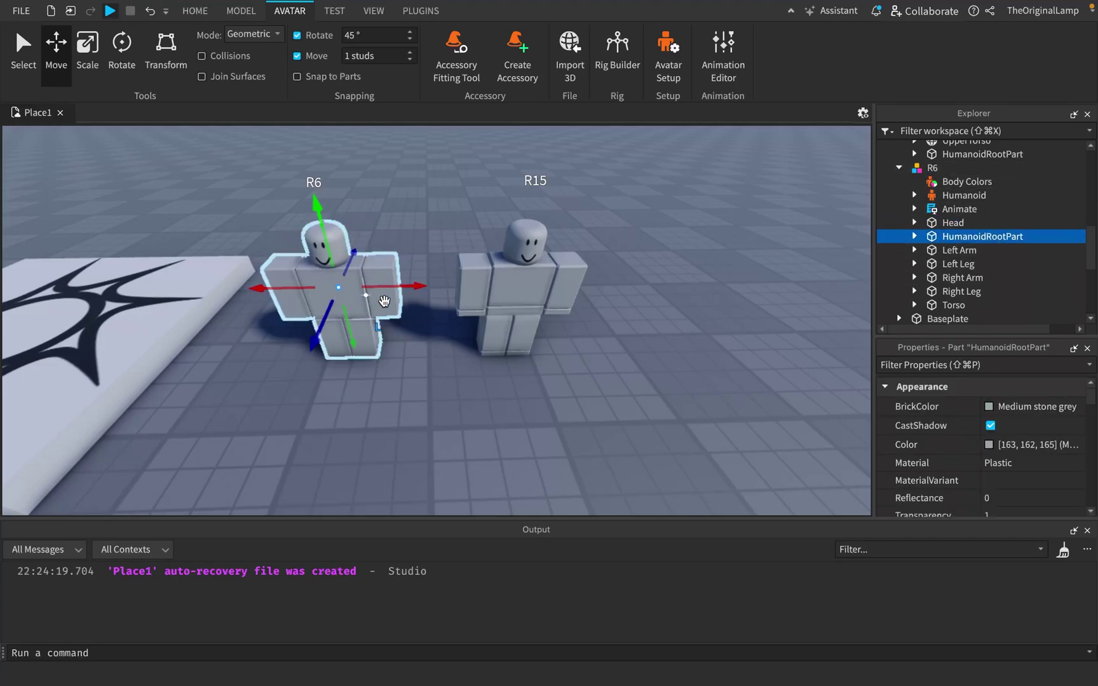
pyautogui.click(959, 250)
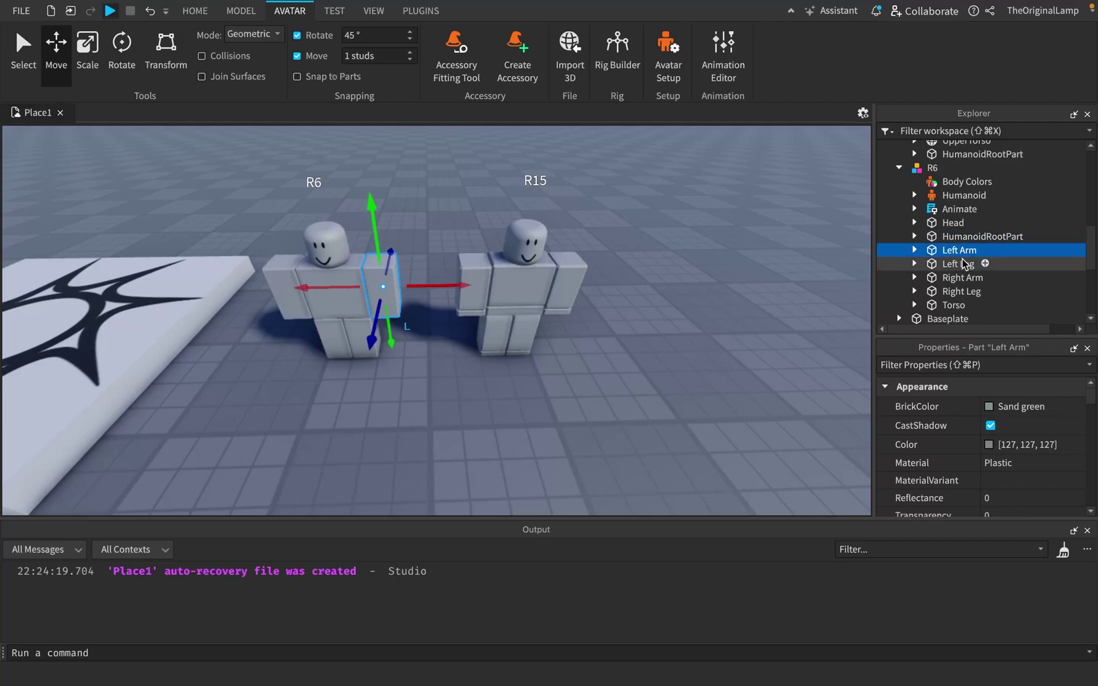
pyautogui.click(965, 265)
pyautogui.click(963, 278)
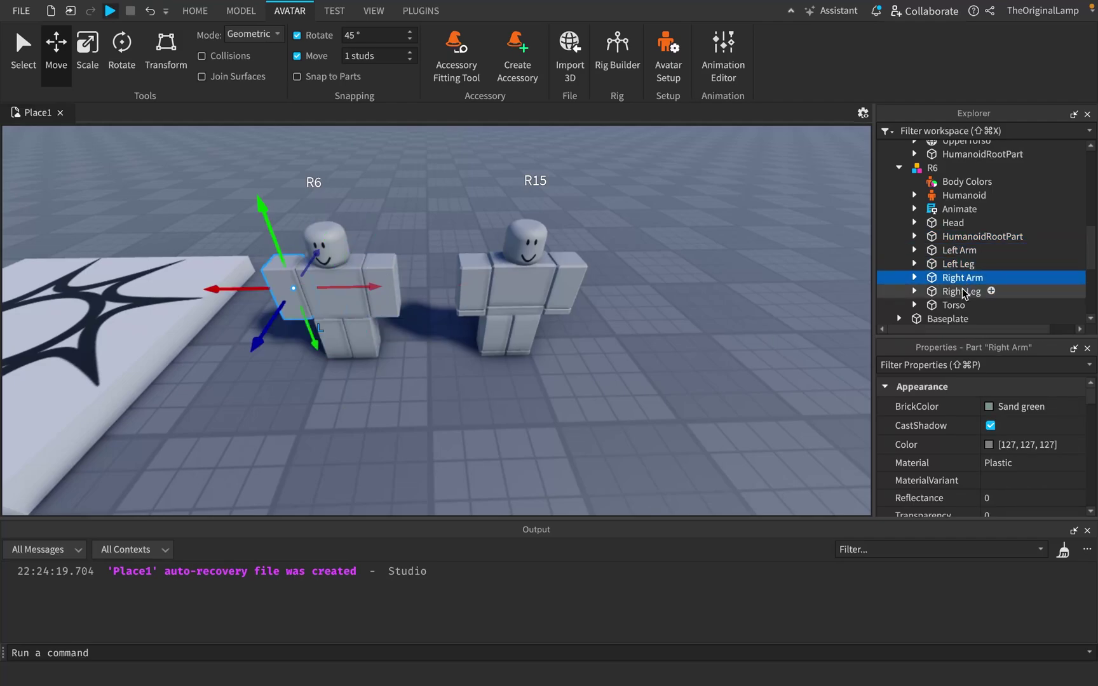
pyautogui.click(961, 292)
pyautogui.click(950, 306)
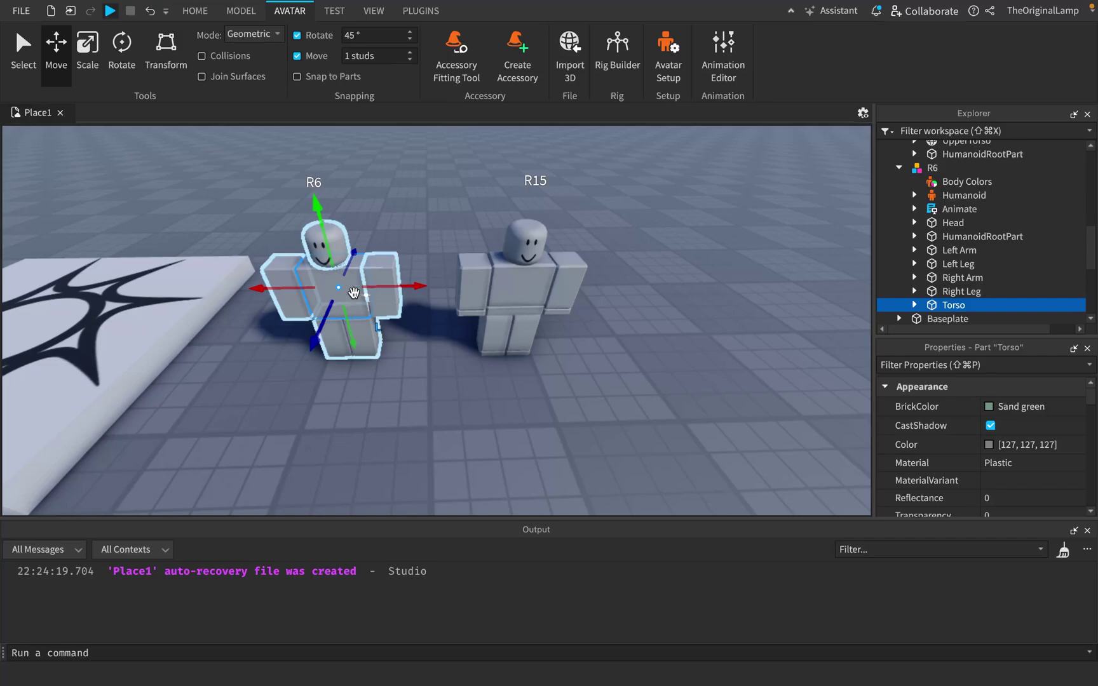
pyautogui.click(418, 356)
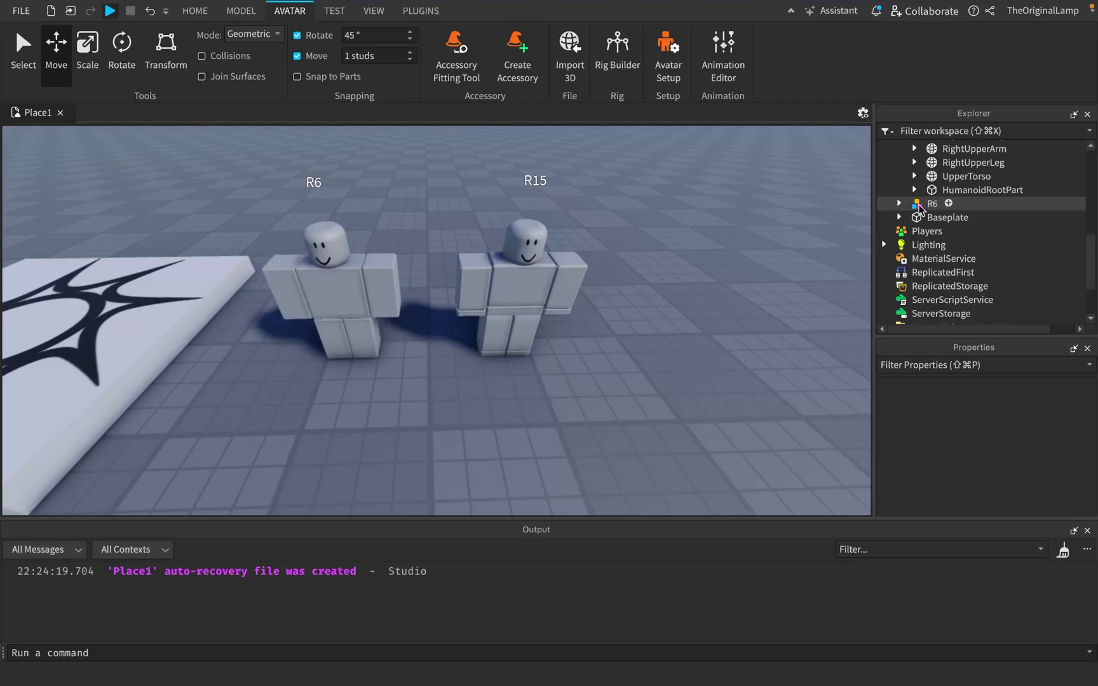
# Locate the R15 rig's Head and left foot, hand, arm and leg parts on the model by selecting each in turn.
pyautogui.scroll(7, 978, 223)
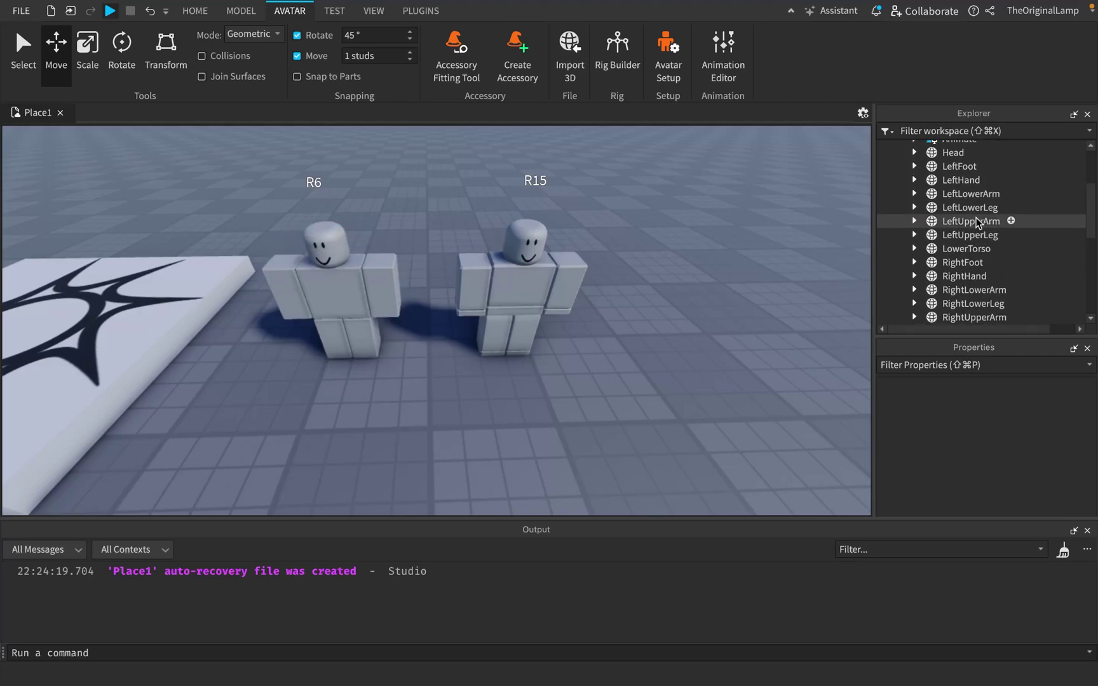
pyautogui.scroll(-2, 966, 219)
pyautogui.click(952, 223)
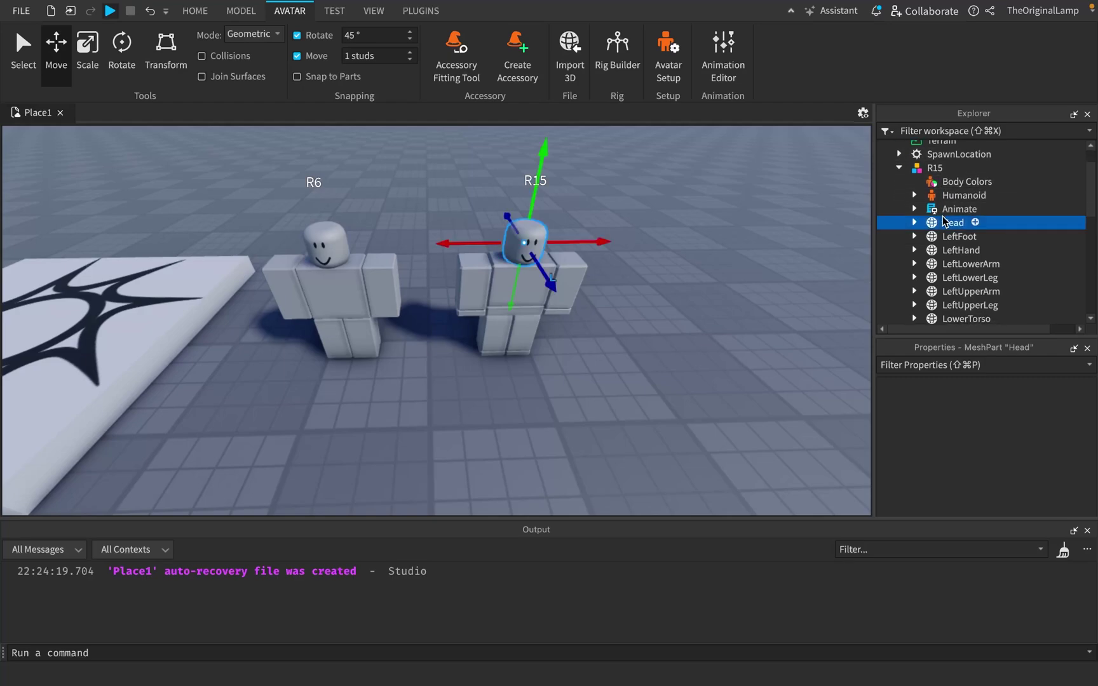
pyautogui.scroll(-1, 934, 225)
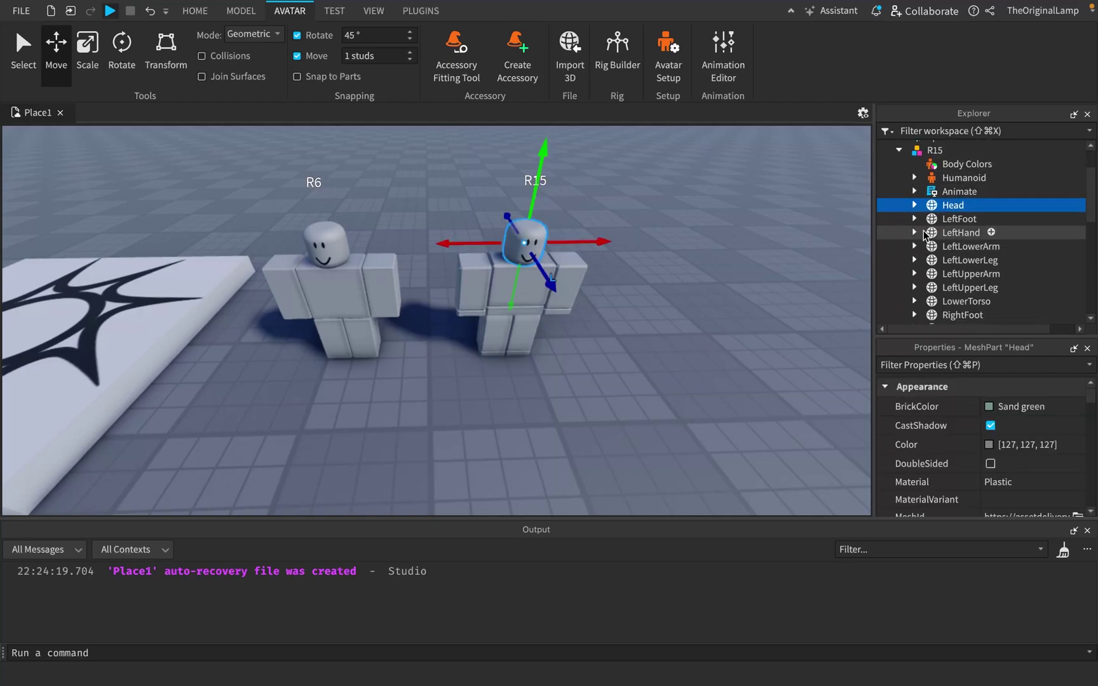
pyautogui.click(941, 223)
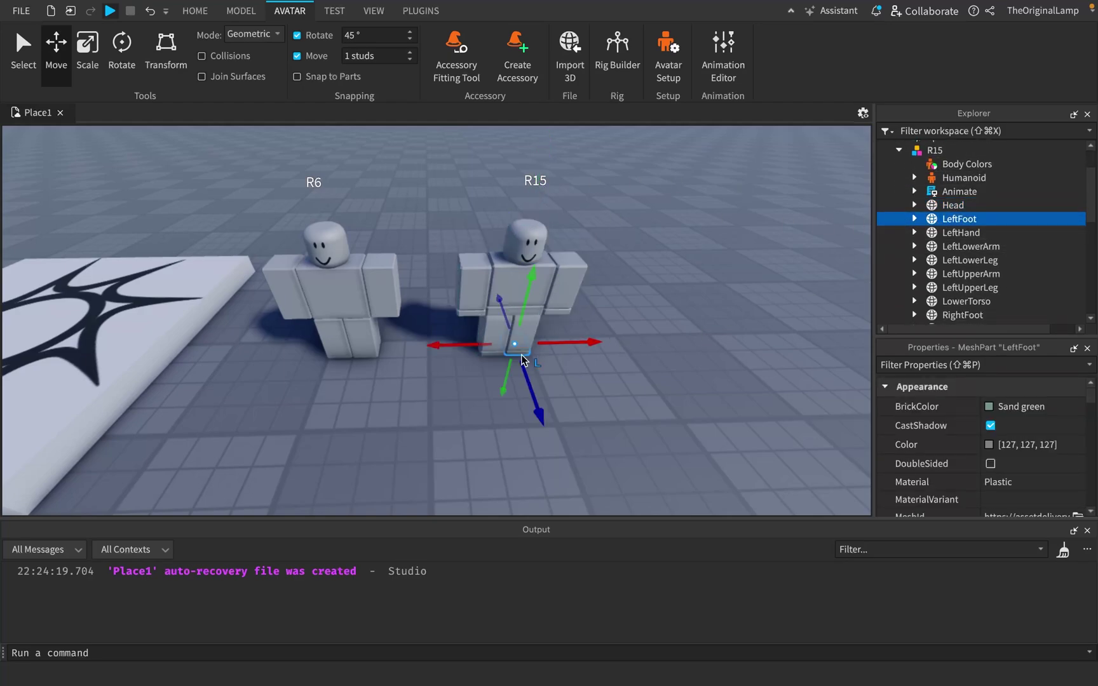
pyautogui.click(960, 232)
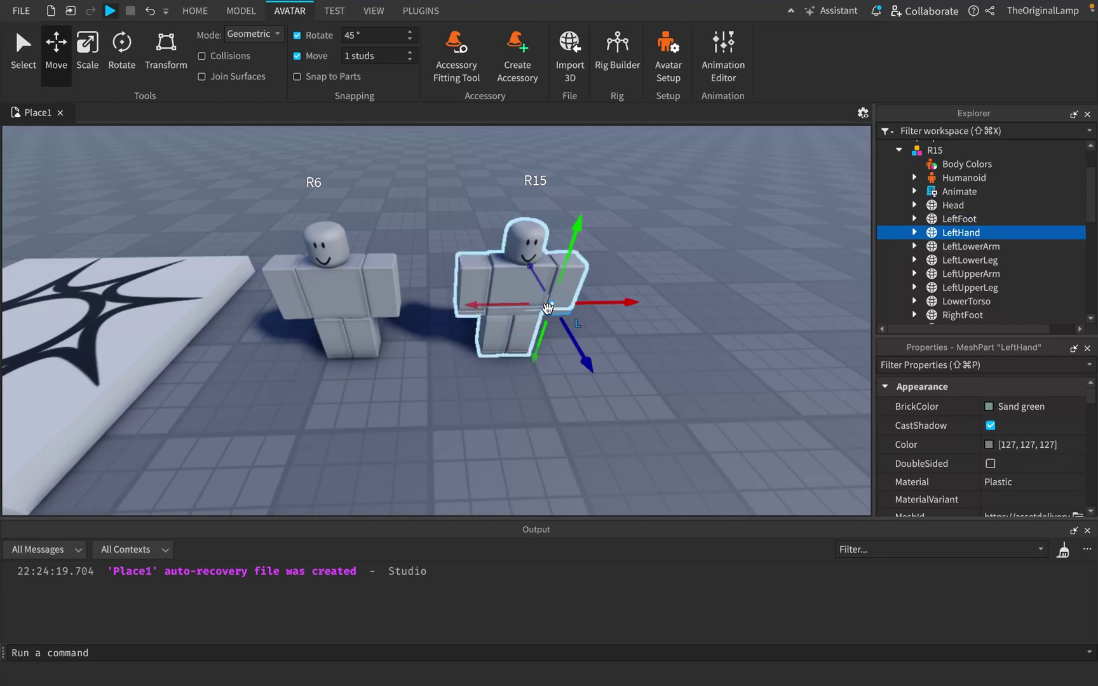
pyautogui.click(989, 234)
pyautogui.click(969, 235)
pyautogui.click(967, 241)
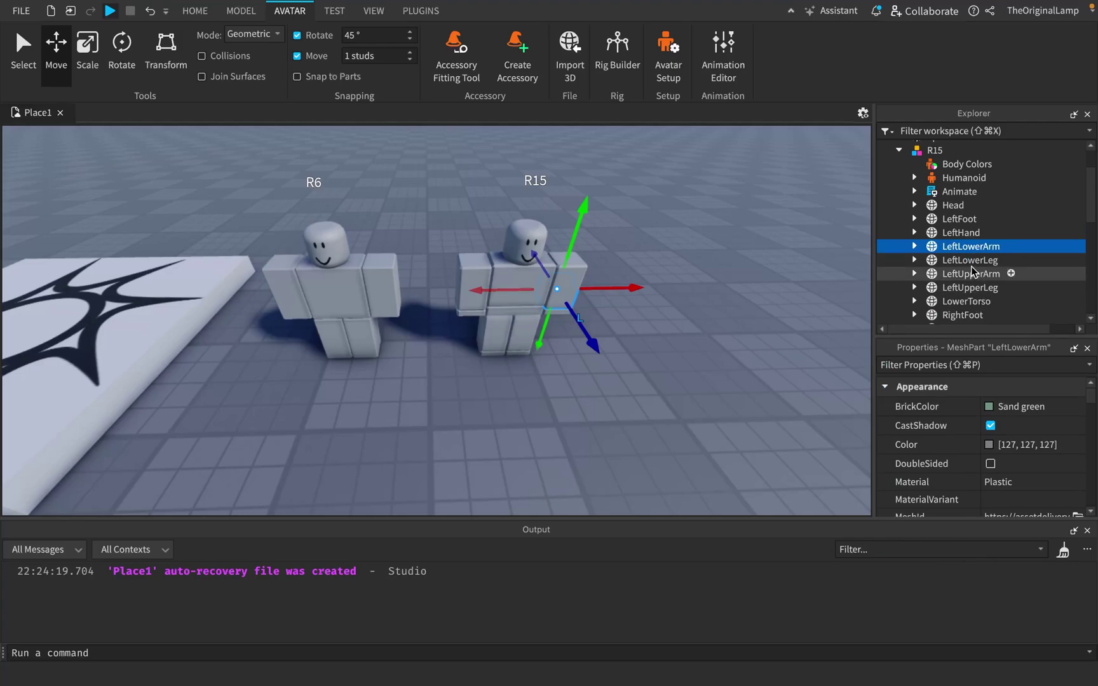
pyautogui.click(1010, 261)
pyautogui.click(1010, 274)
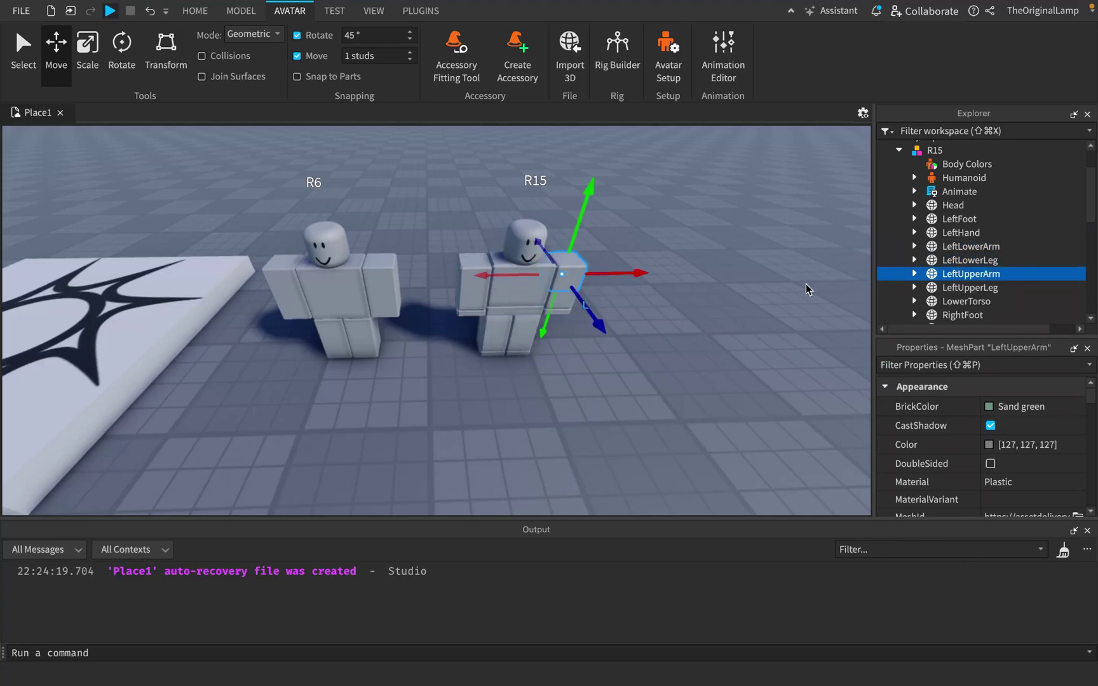
pyautogui.click(984, 291)
# Locate the R15 rig's UpperTorso and LowerTorso on the model, and review the rig's contents again.
pyautogui.scroll(-3, 957, 248)
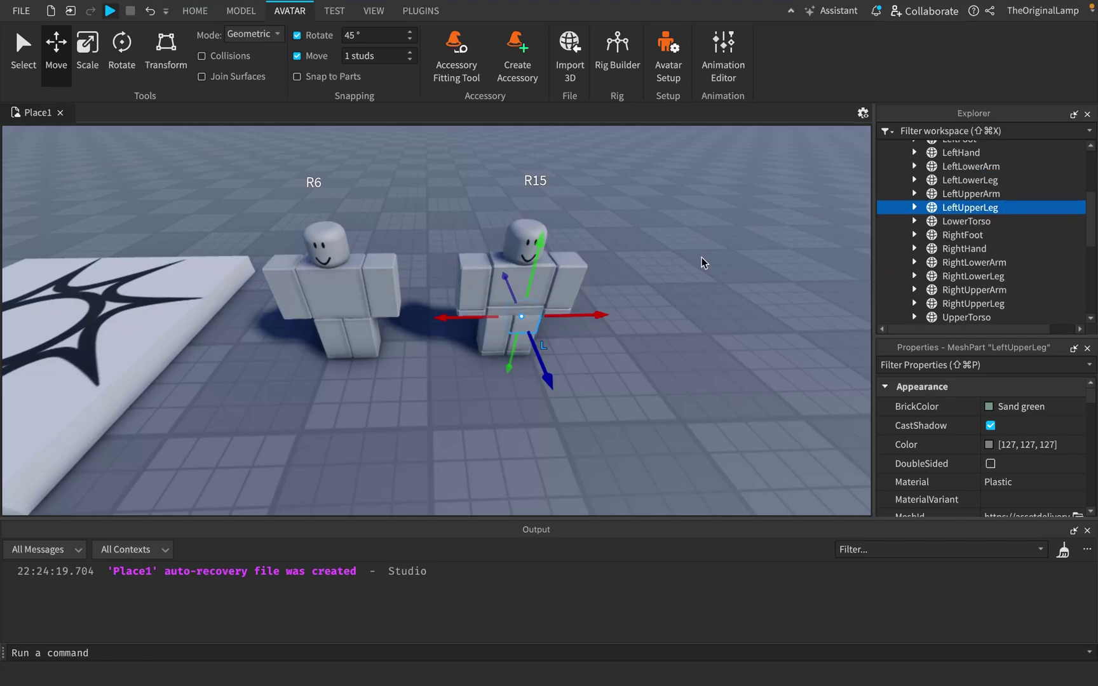
pyautogui.scroll(-1, 961, 251)
pyautogui.click(964, 300)
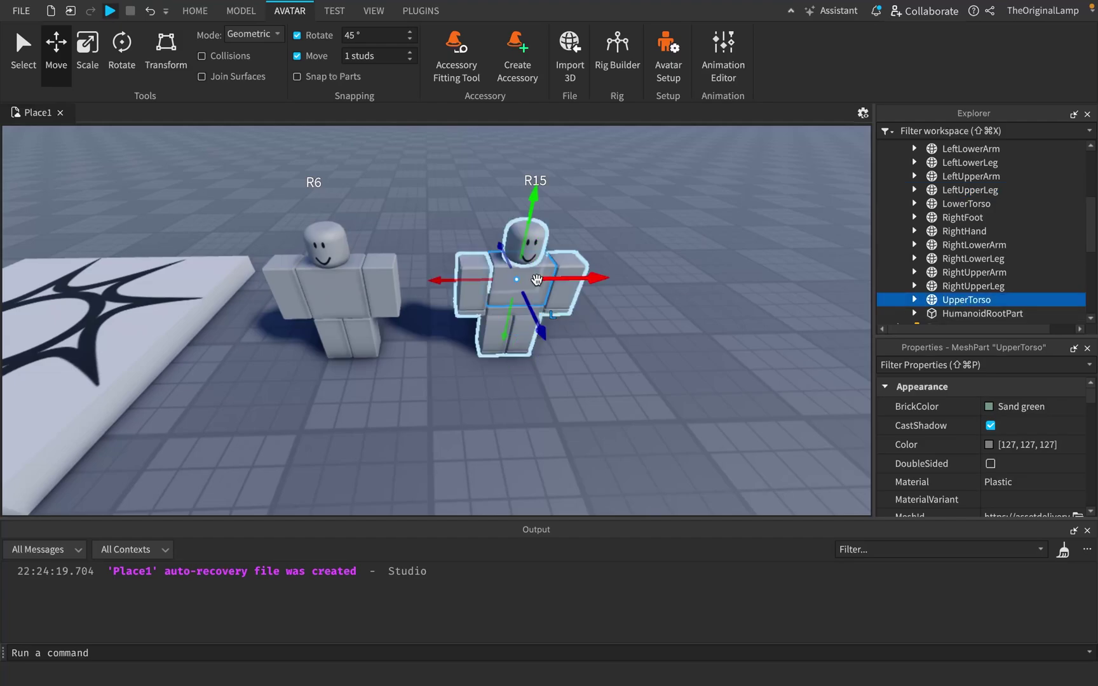
pyautogui.click(960, 204)
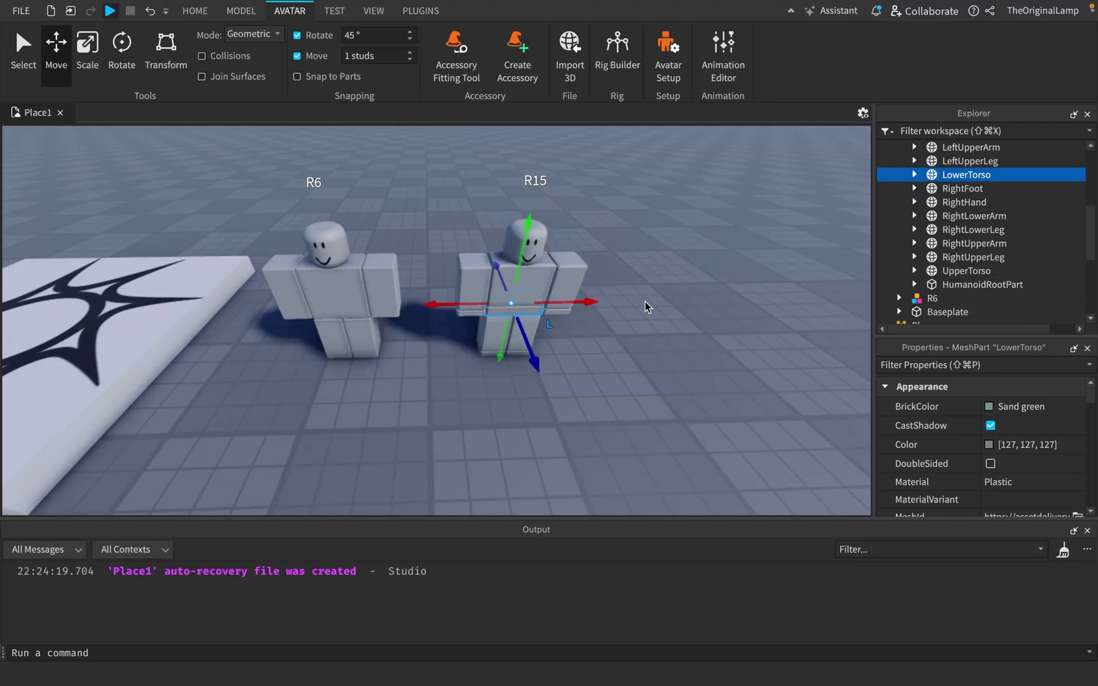
pyautogui.click(940, 284)
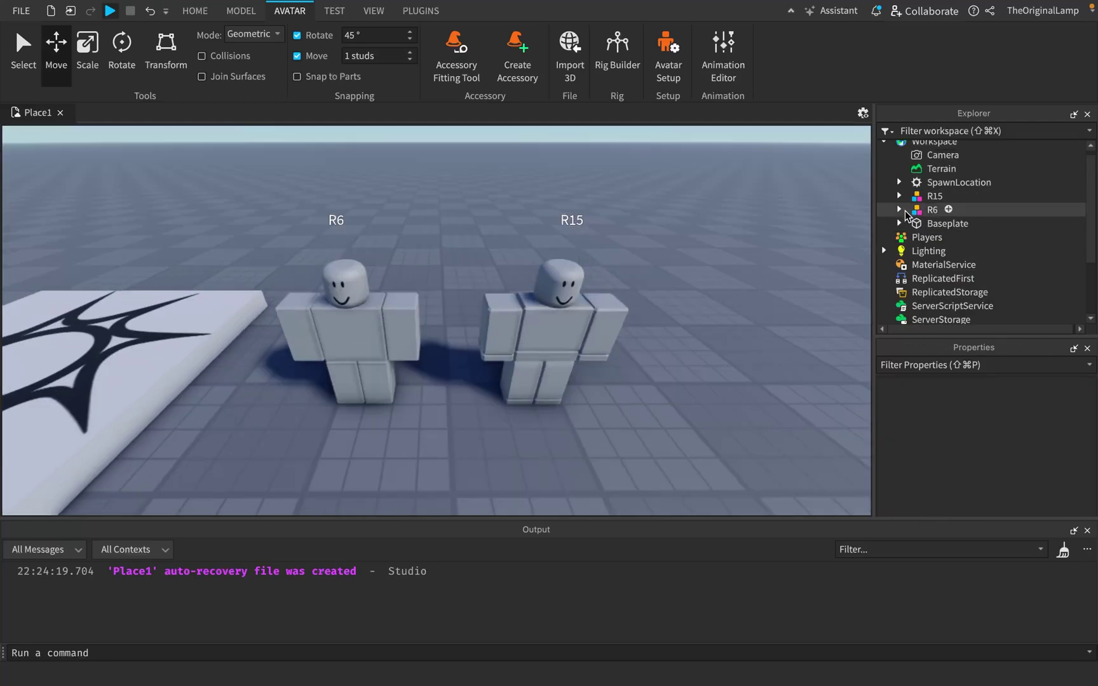
pyautogui.click(899, 196)
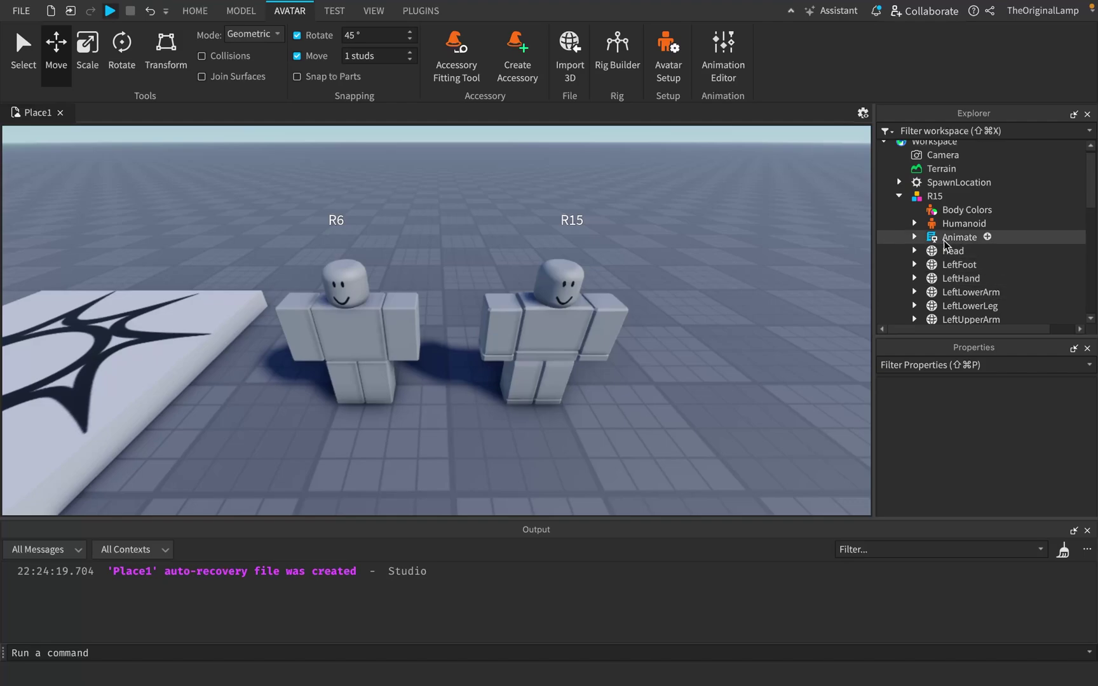
pyautogui.click(899, 195)
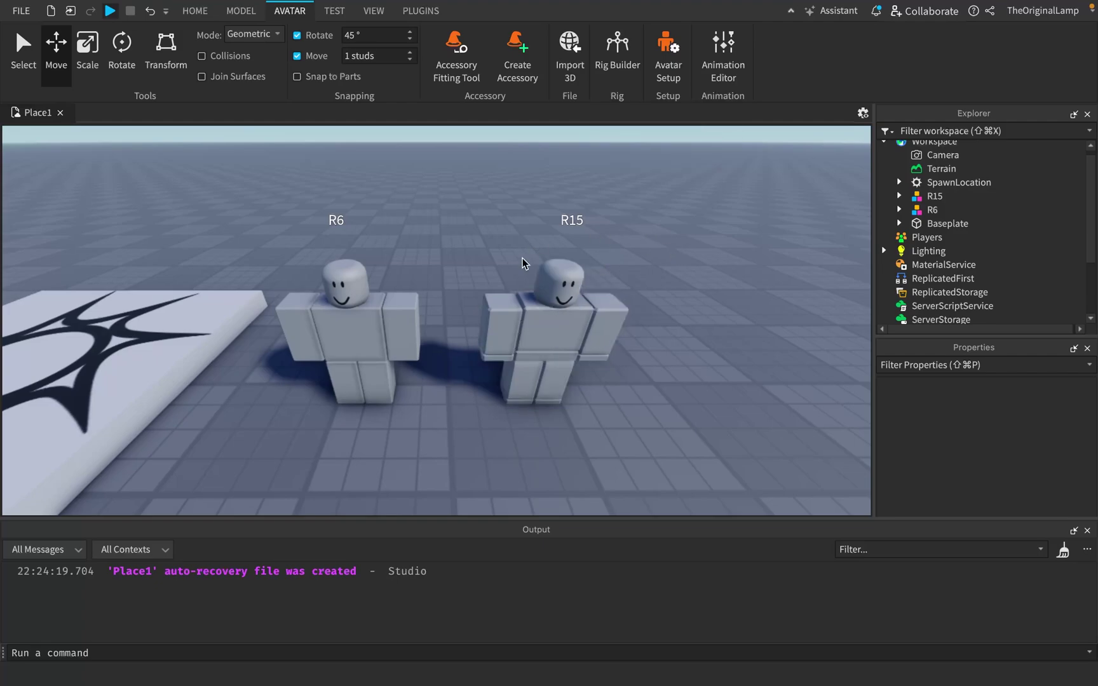
# Generate a masculine R15 rig with the Rthro Avatar body in Rig Builder.
pyautogui.click(619, 56)
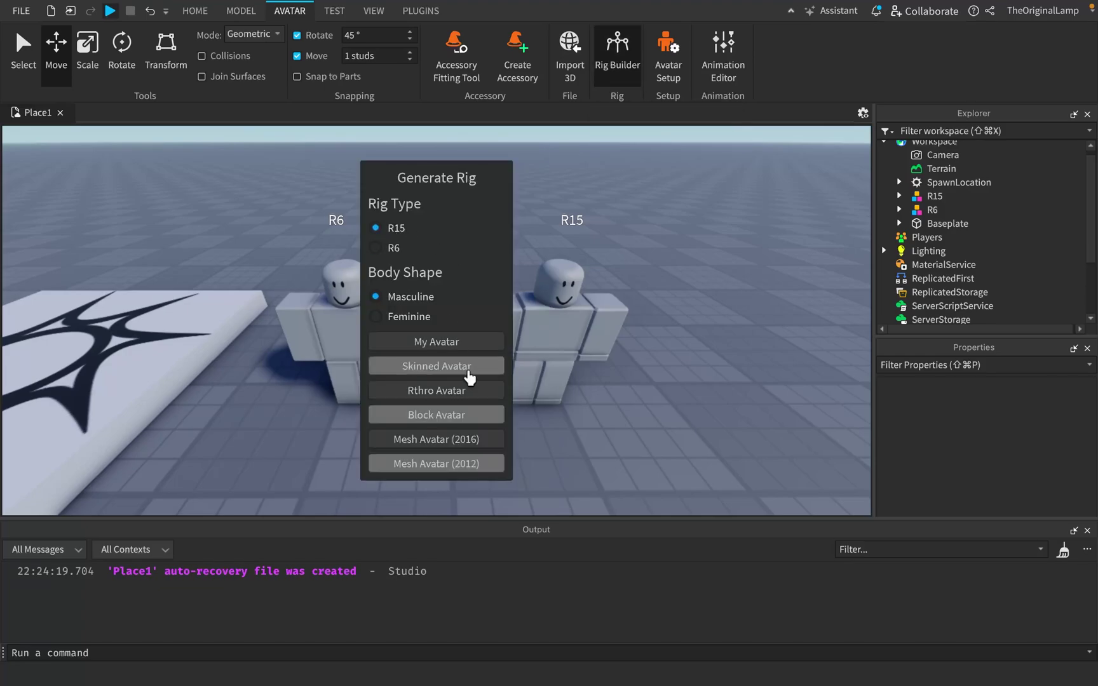
pyautogui.click(451, 393)
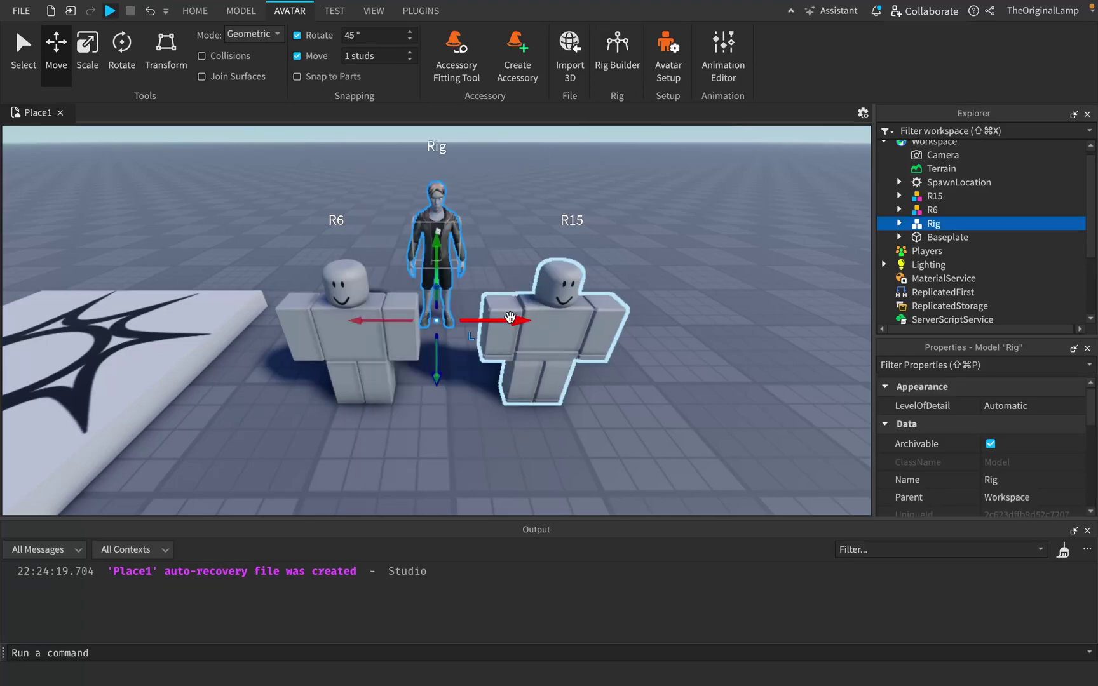
pyautogui.press('f')
# Examine the Rthro rig's face, jacket and hands up close from several angles.
pyautogui.scroll(3, 600, 157)
pyautogui.click(600, 157)
pyautogui.scroll(-5, 627, 186)
pyautogui.scroll(4, 626, 188)
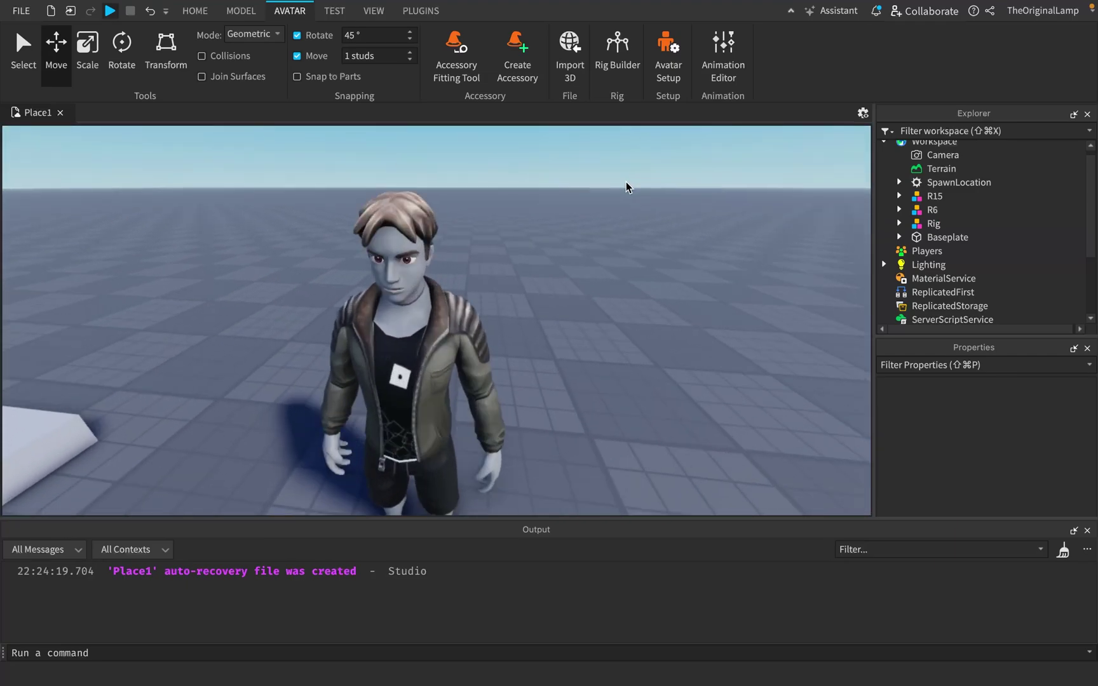
pyautogui.scroll(3, 433, 197)
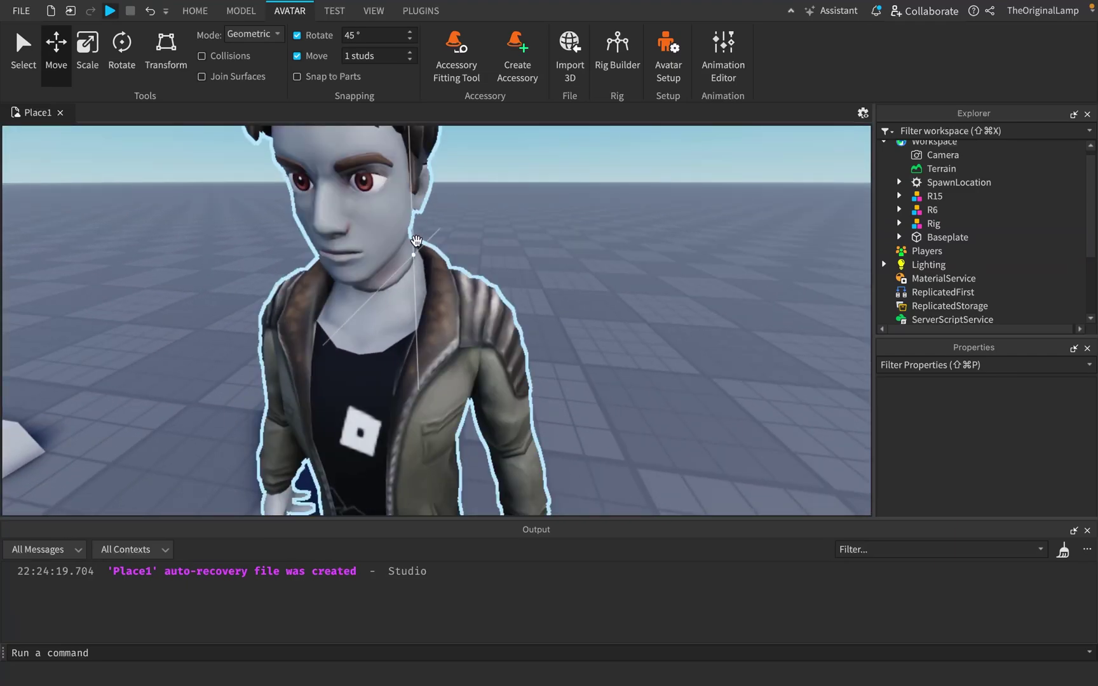
pyautogui.moveTo(505, 263); pyautogui.dragTo(466, 326, button='right')
pyautogui.scroll(-3, 466, 326)
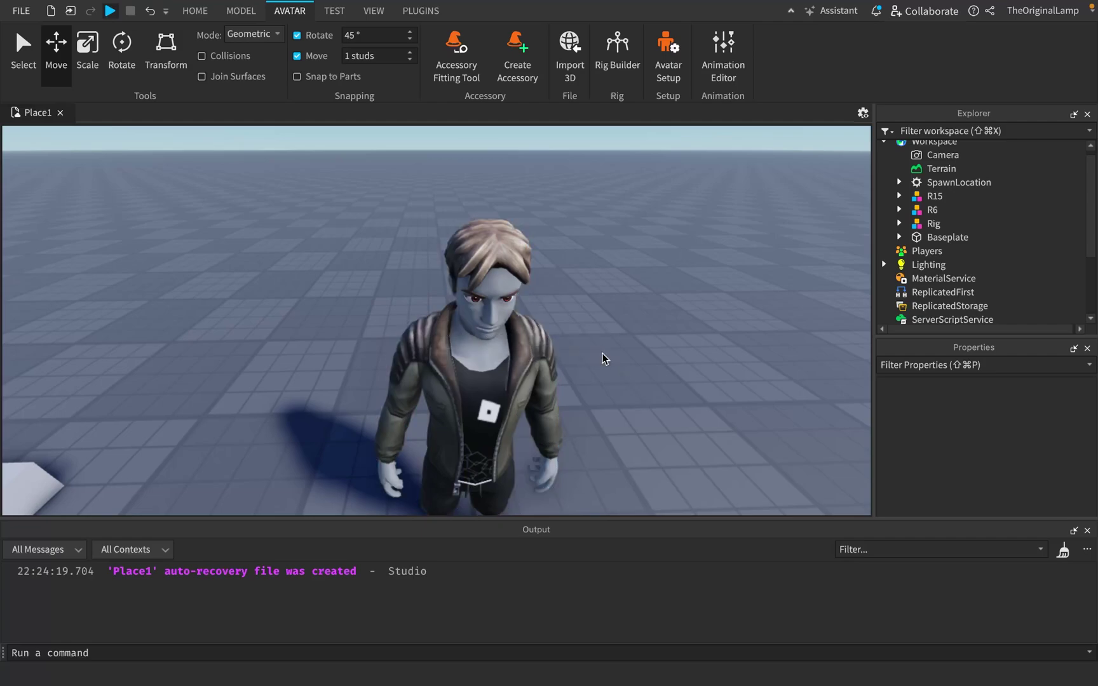
pyautogui.scroll(-5, 603, 357)
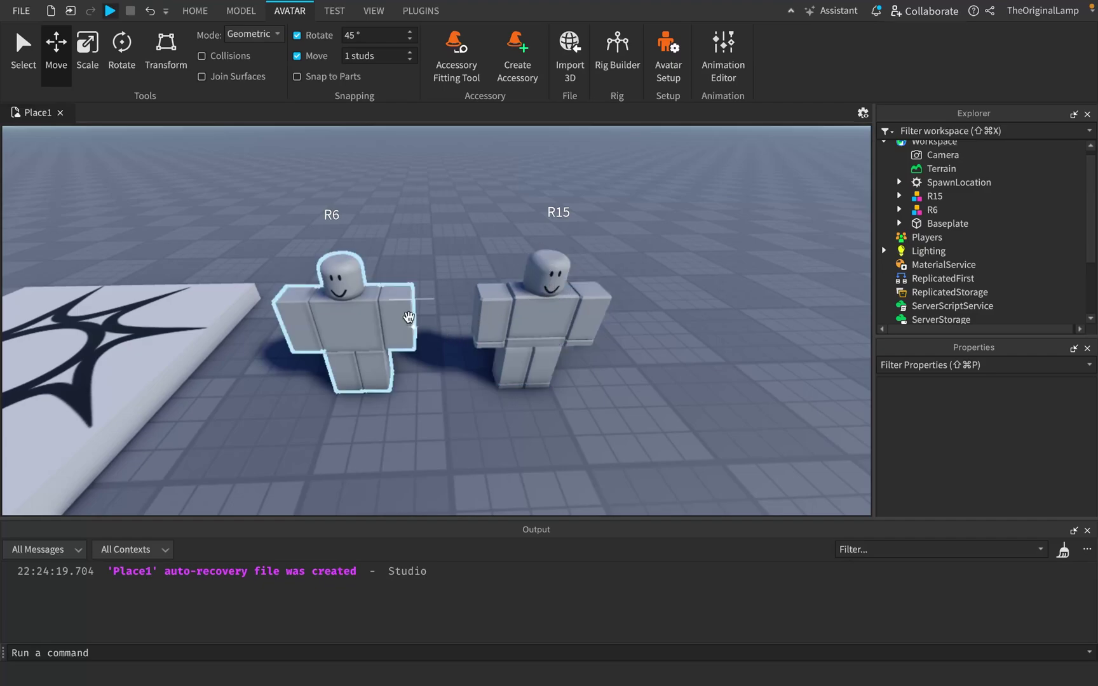
# Rotate the R6 rig's Left Arm about the model to test how it moves as one piece.
pyautogui.click(408, 317)
pyautogui.press('super+3')
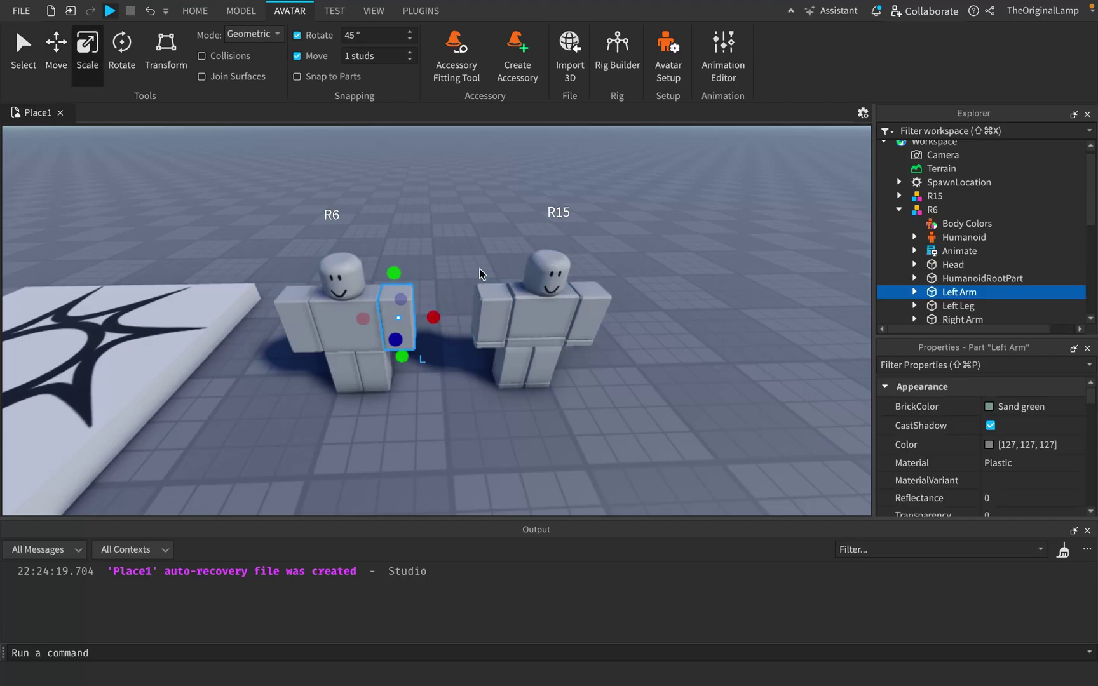
pyautogui.press('super+4')
pyautogui.moveTo(484, 266); pyautogui.dragTo(520, 264, button='right')
pyautogui.scroll(-3, 520, 260)
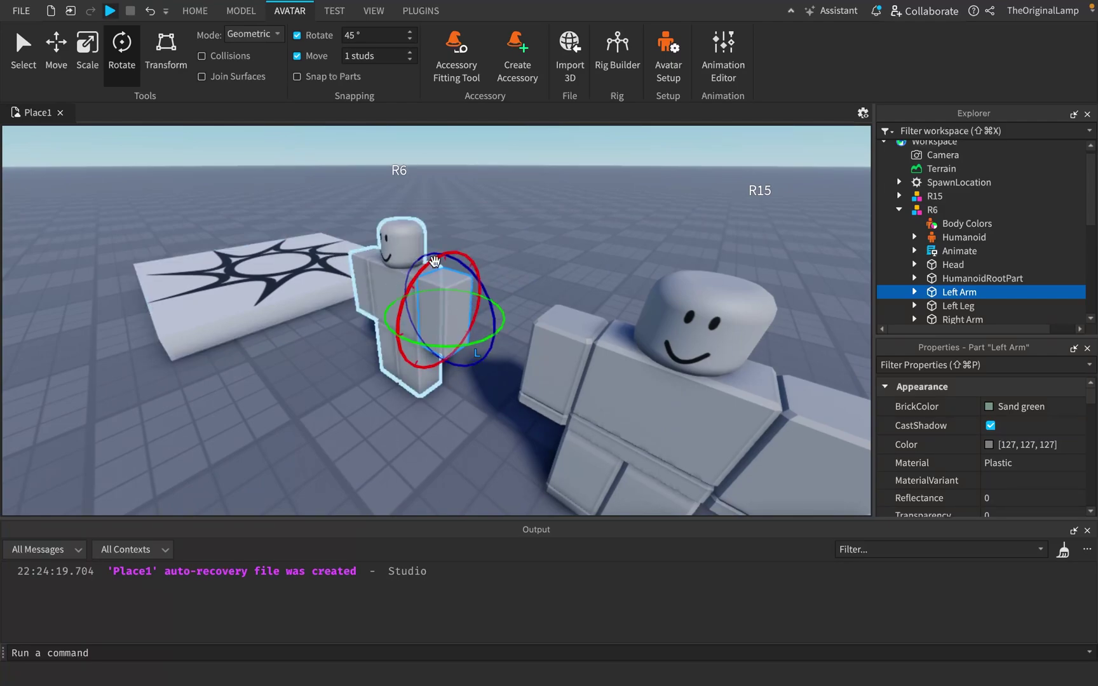
pyautogui.moveTo(434, 261); pyautogui.dragTo(475, 269)
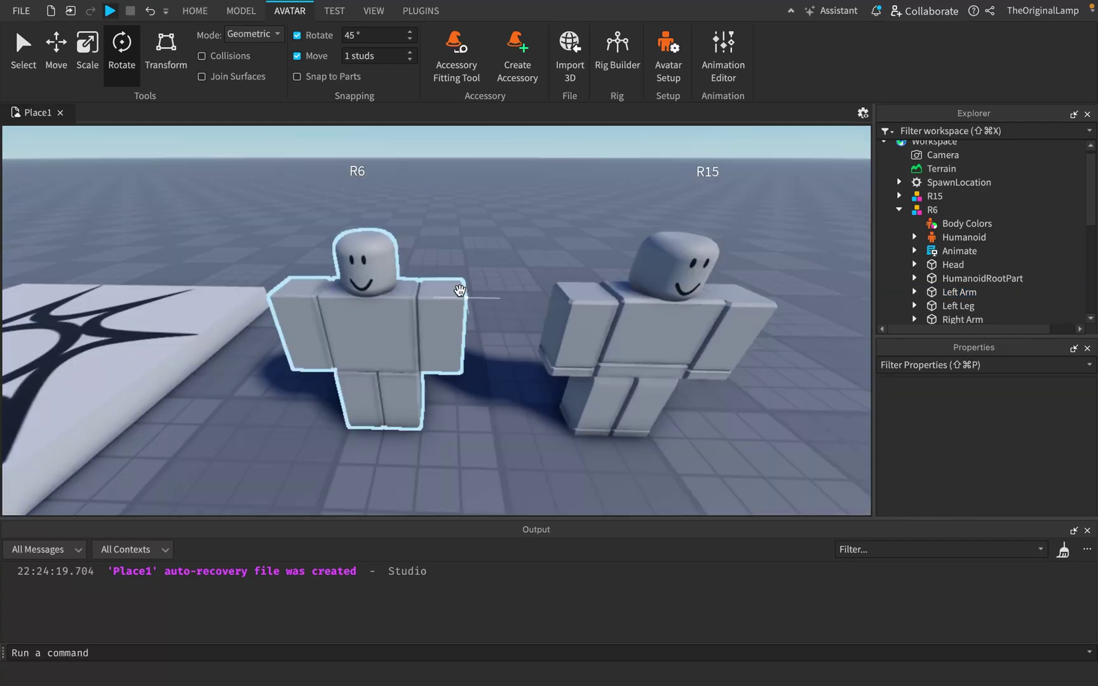
pyautogui.click(448, 295)
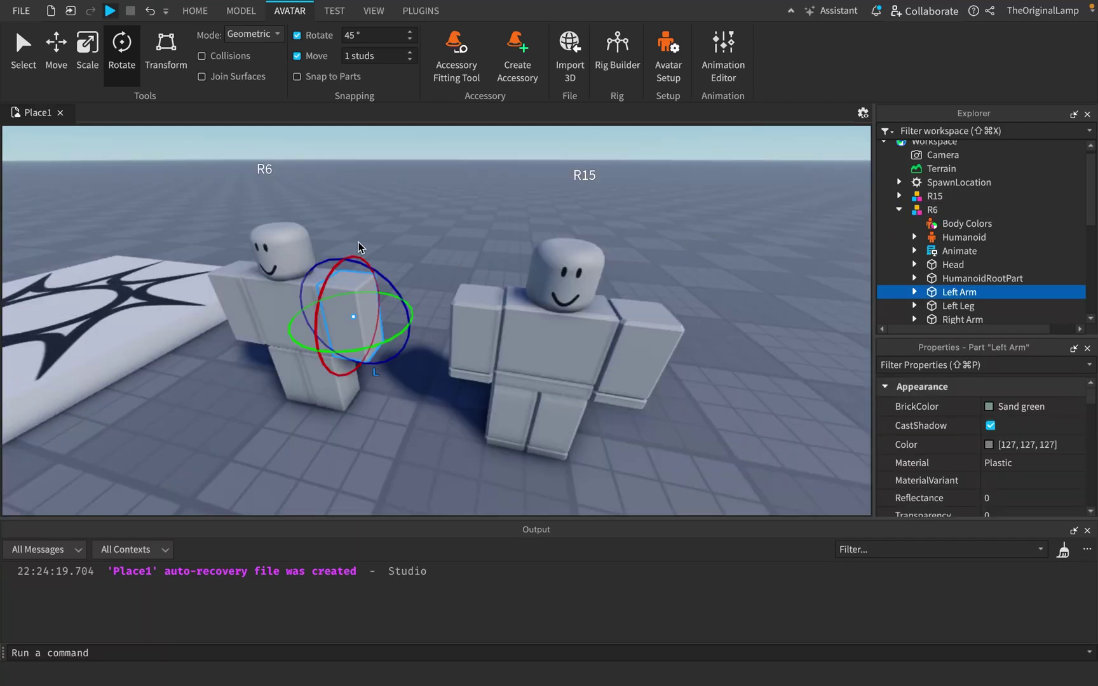
pyautogui.moveTo(333, 269); pyautogui.dragTo(387, 275)
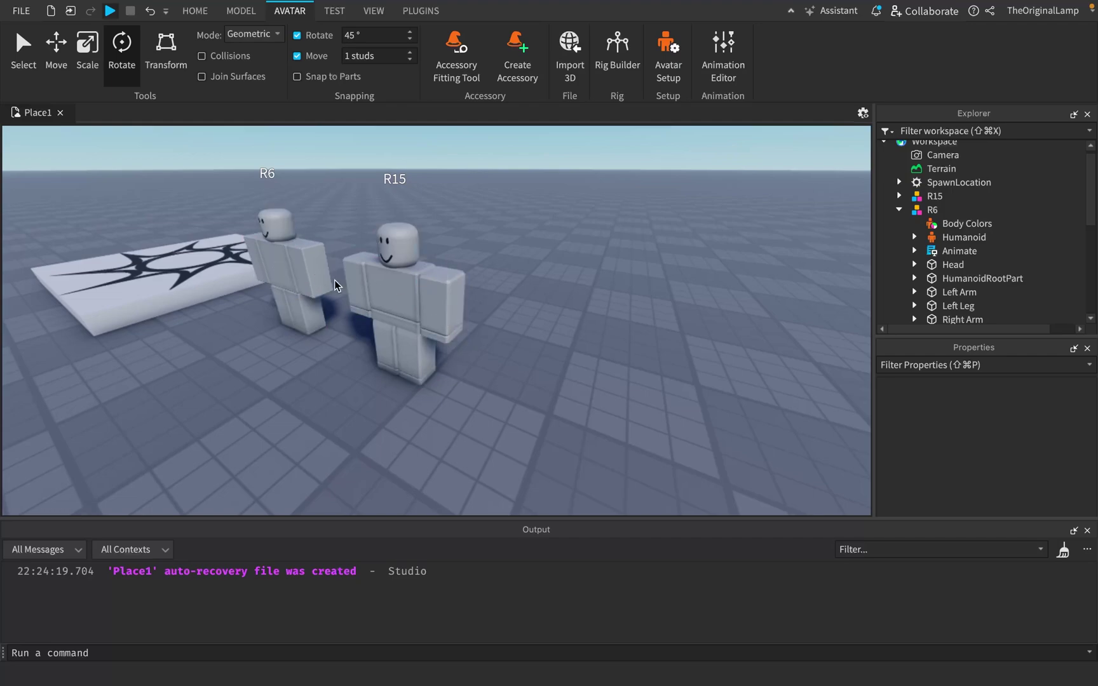
# Rotate the R15 rig's LeftUpperArm and select its LeftLowerArm to test how the separate arm segments bend.
pyautogui.click(439, 283)
pyautogui.moveTo(431, 256); pyautogui.dragTo(453, 325)
pyautogui.click(436, 318)
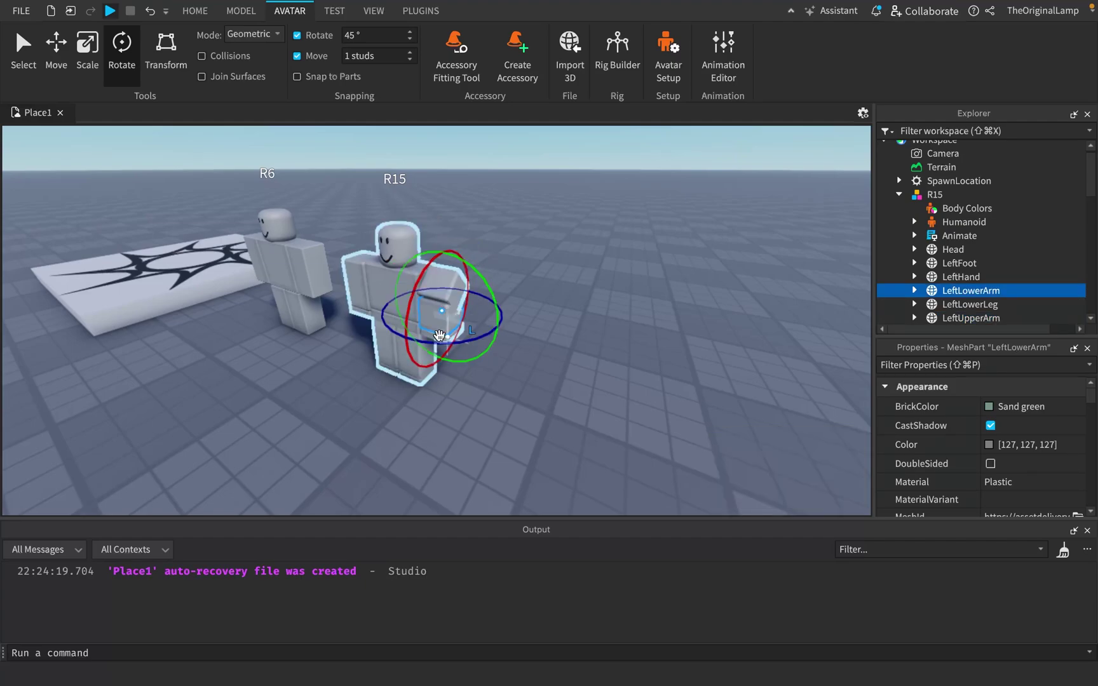
pyautogui.click(487, 413)
pyautogui.scroll(3, 577, 380)
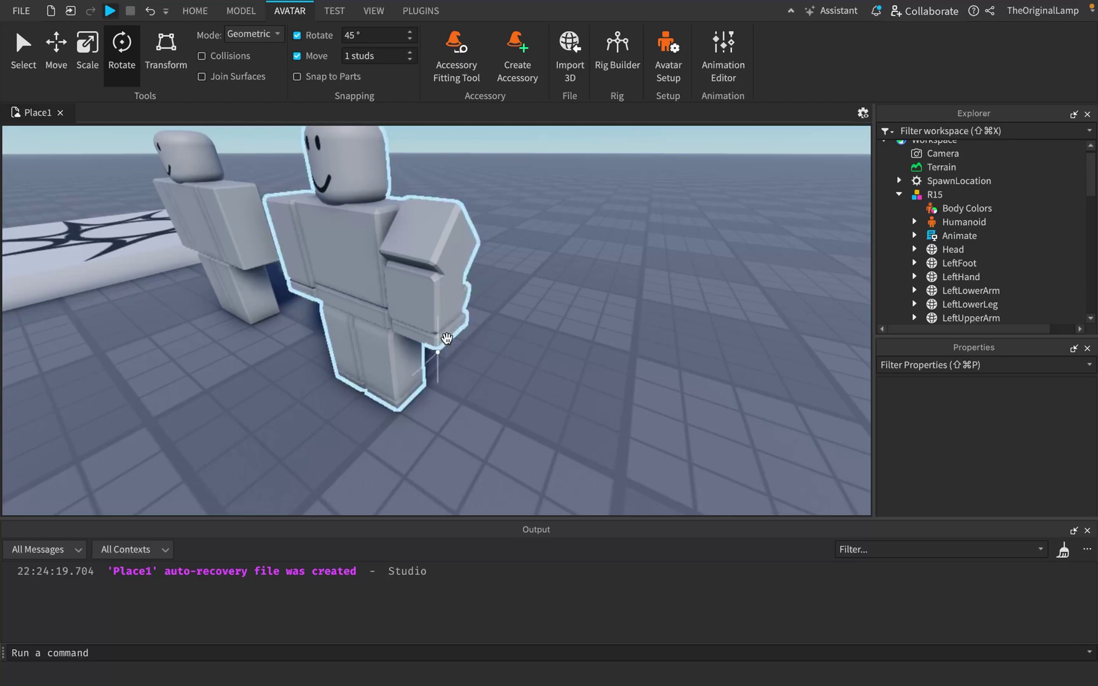
pyautogui.scroll(-3, 547, 338)
pyautogui.keyDown('alt'); pyautogui.click(438, 242); pyautogui.keyUp('alt')
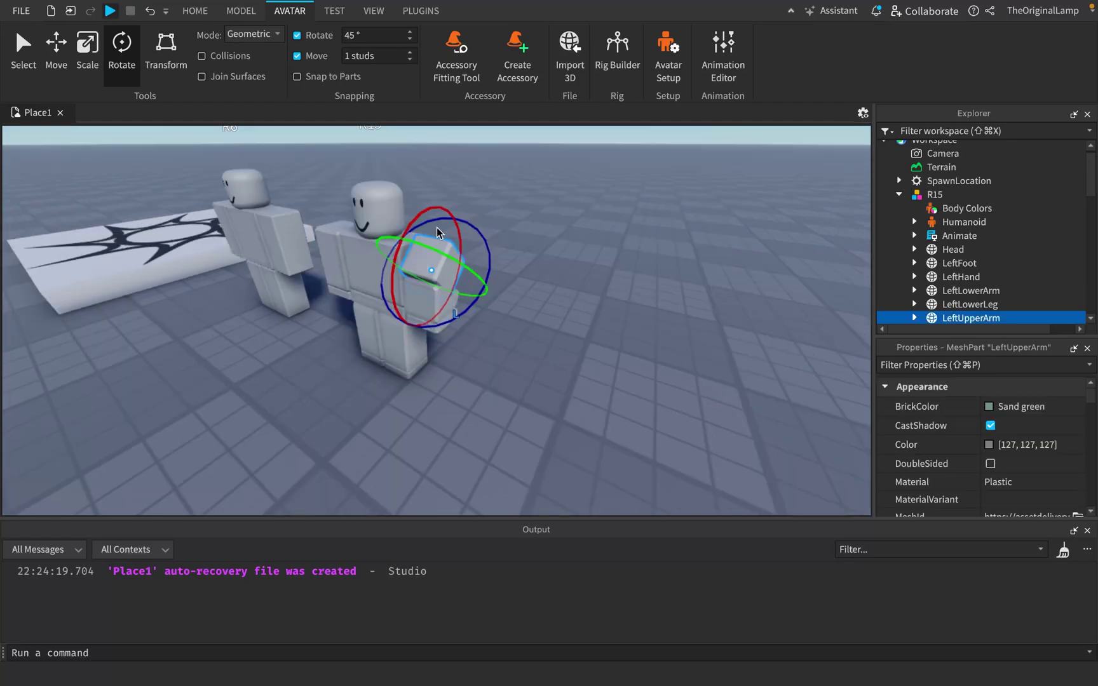
pyautogui.moveTo(422, 216); pyautogui.dragTo(407, 277)
pyautogui.keyDown('alt'); pyautogui.click(421, 308); pyautogui.keyUp('alt')
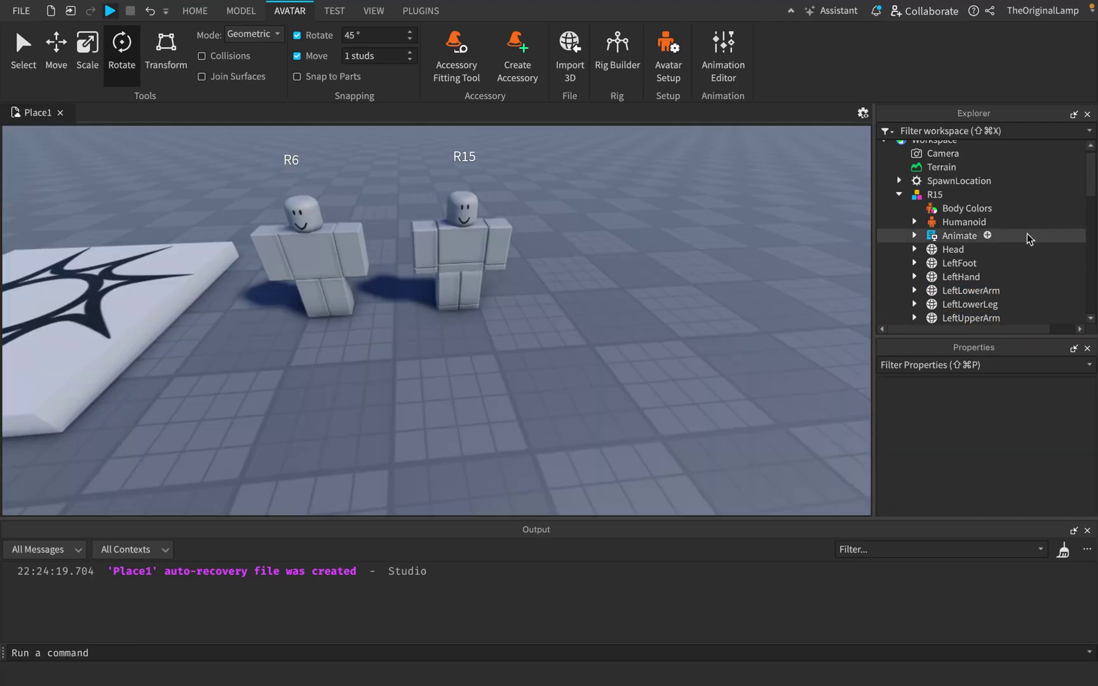
# Collapse both rigs in the Workspace and rename the R6 rig to StarterCharacter.
pyautogui.click(900, 194)
pyautogui.click(900, 208)
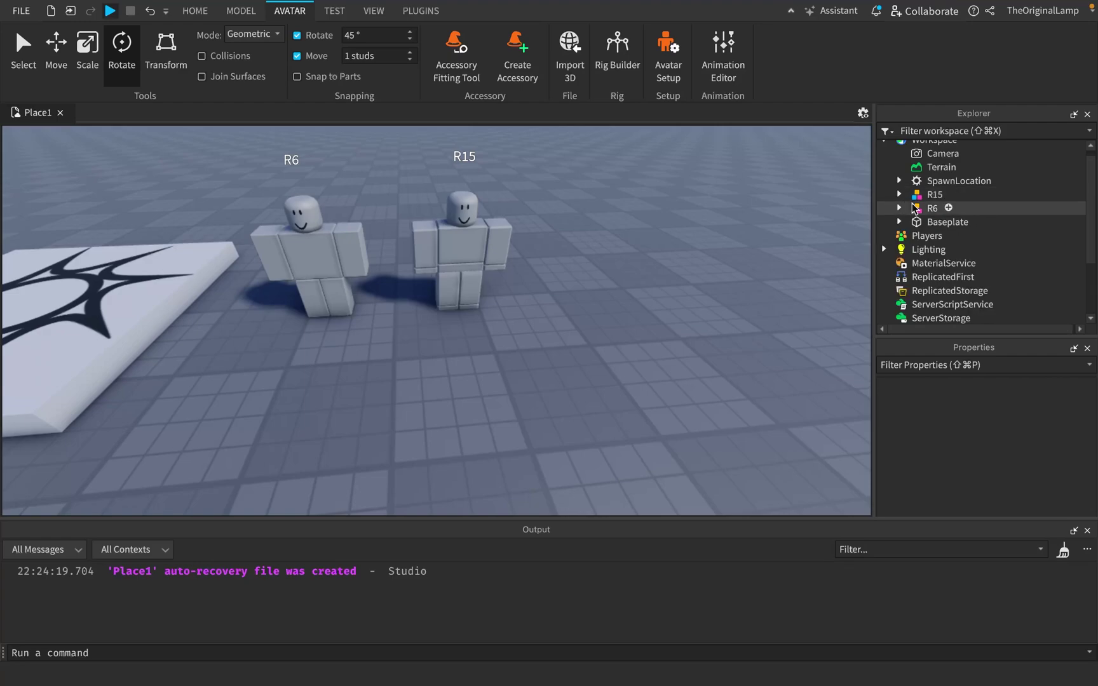
pyautogui.click(922, 209)
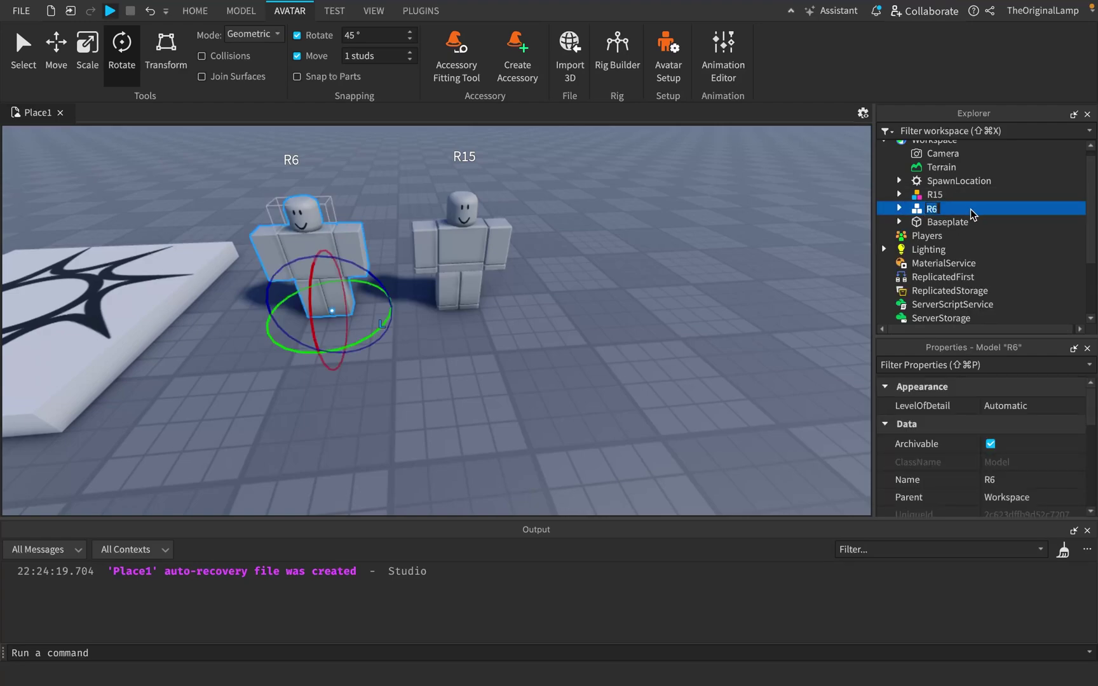
pyautogui.write('StarterCharacter')
pyautogui.press('Return')
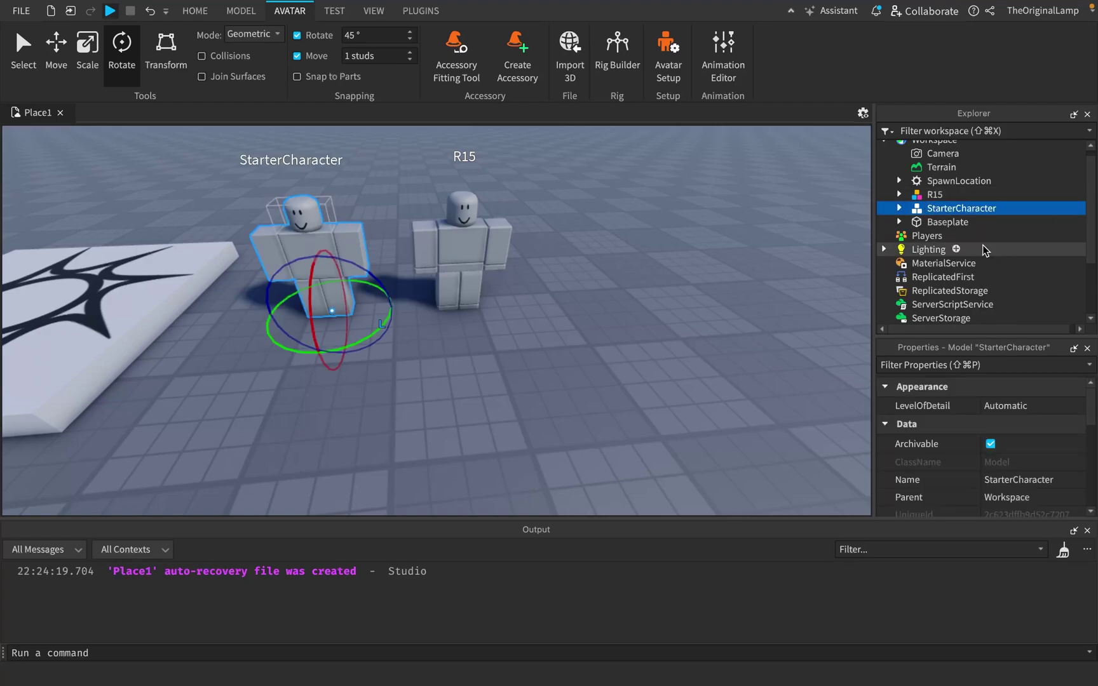
# Move the StarterCharacter model from the Workspace into StarterPlayer.
pyautogui.click(936, 195)
pyautogui.click(934, 207)
pyautogui.press('super+x')
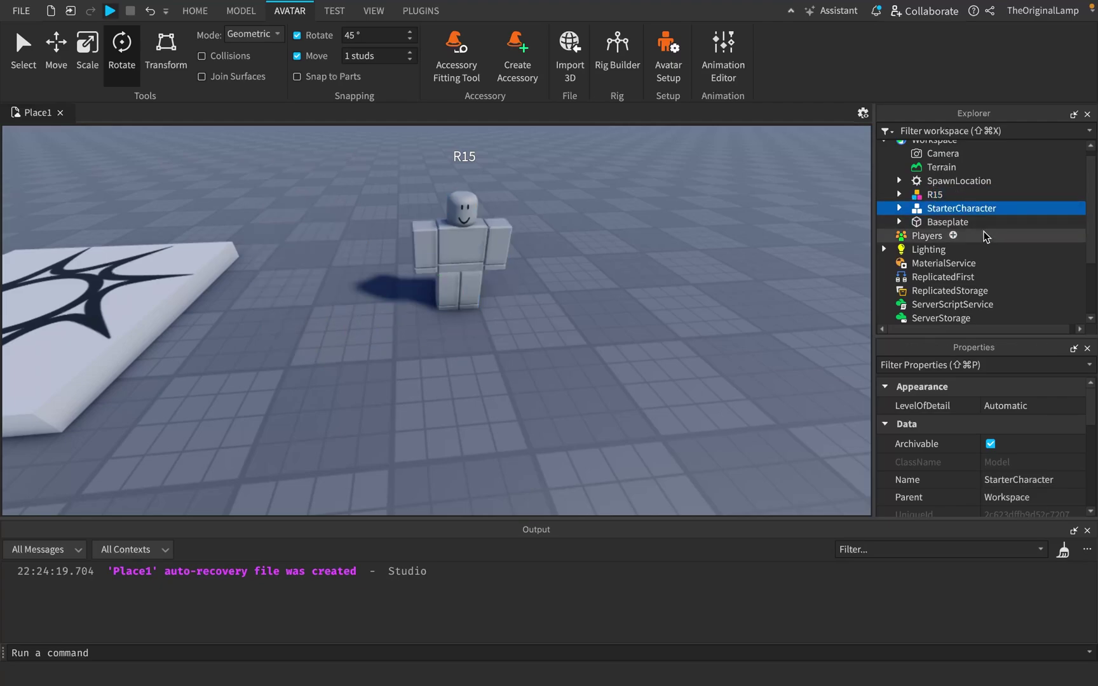
pyautogui.scroll(-3, 985, 235)
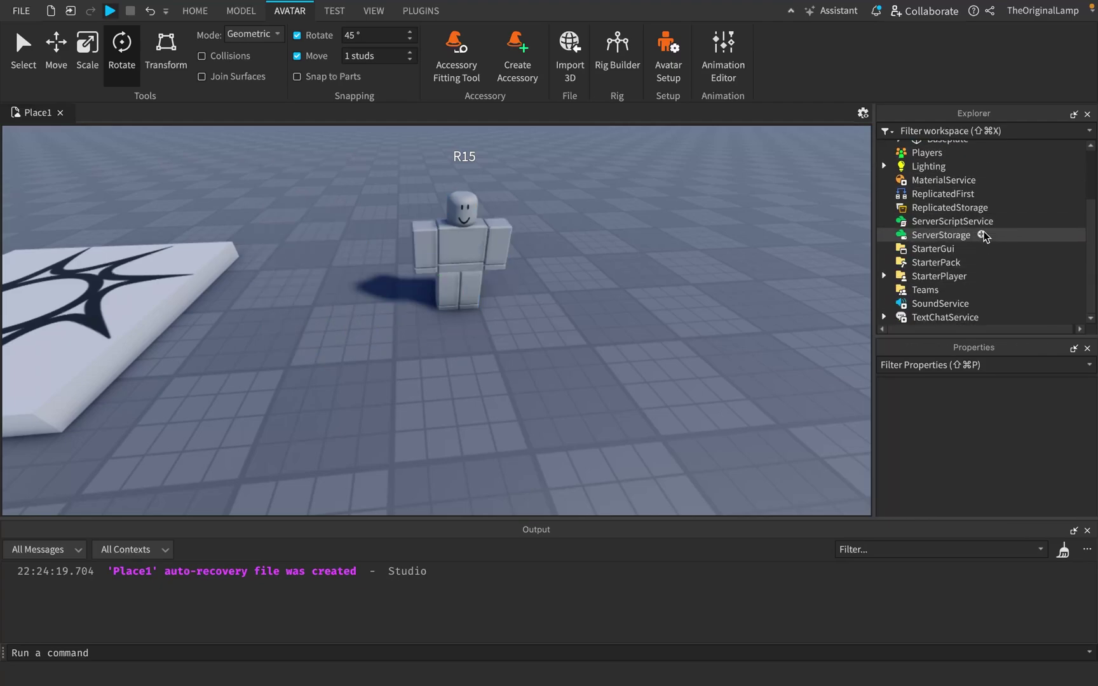
pyautogui.click(943, 276)
# Play-test the place with the R6 character, walk it around the baseplate to view its animations, and stop the test.
pyautogui.press('F5')
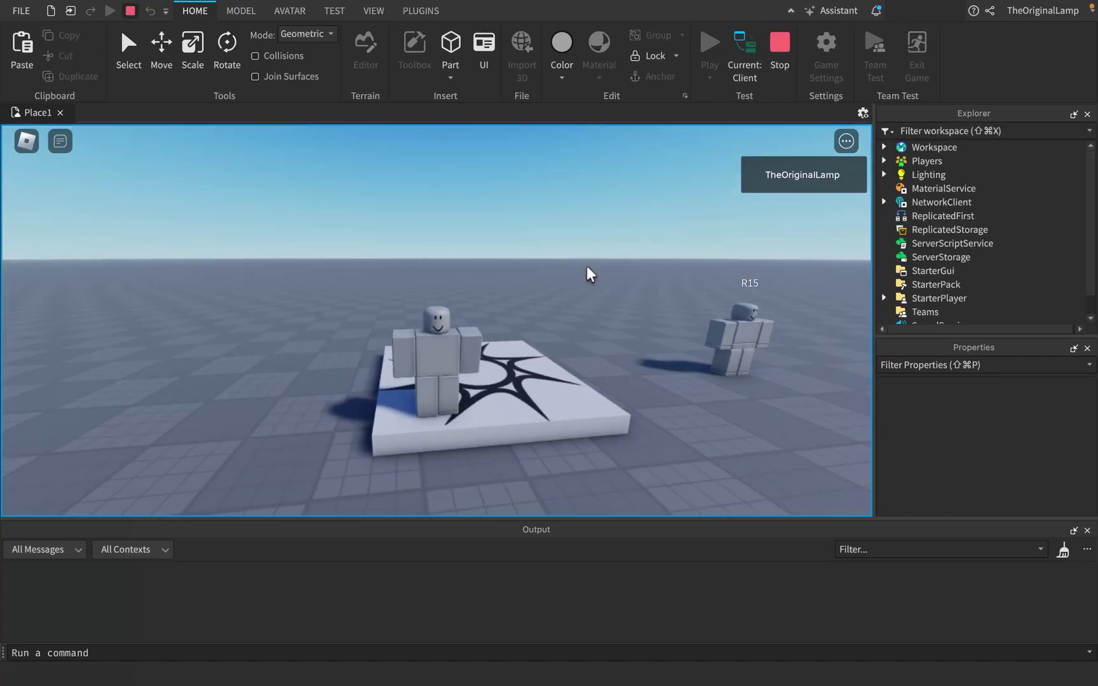
pyautogui.scroll(3, 498, 333)
pyautogui.press('s')
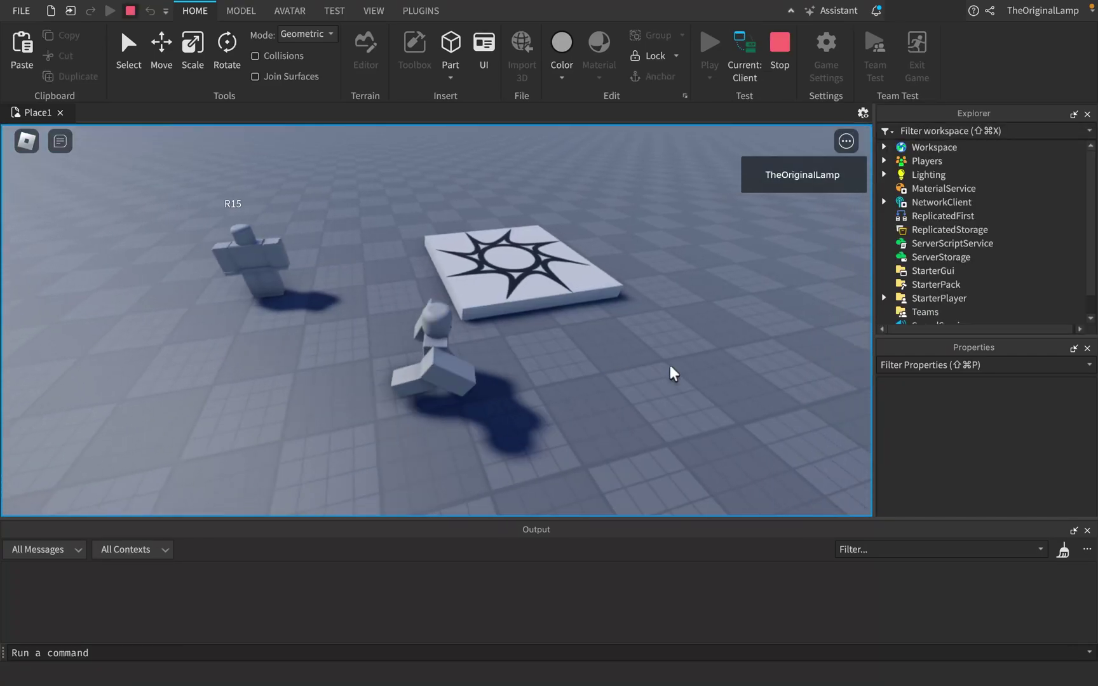
pyautogui.moveTo(669, 373); pyautogui.dragTo(669, 366, button='right')
pyautogui.press('w')
pyautogui.press('a')
pyautogui.press('s')
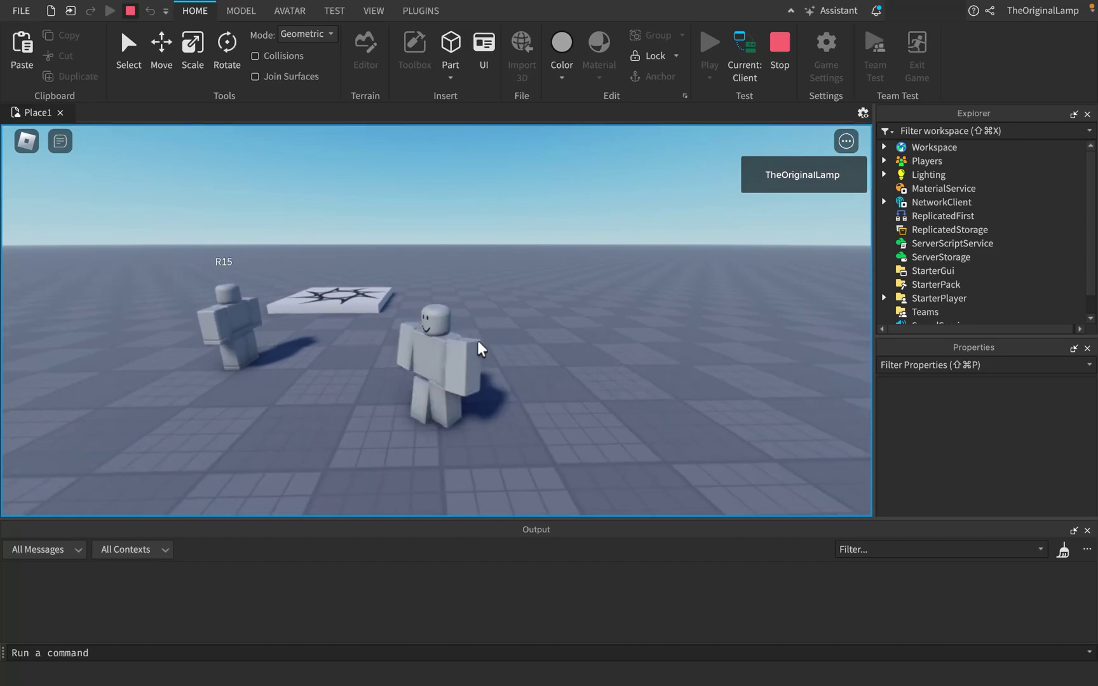
pyautogui.press('w')
pyautogui.moveTo(546, 354); pyautogui.dragTo(545, 354, button='right')
pyautogui.press('s')
pyautogui.moveTo(483, 329); pyautogui.dragTo(483, 329, button='right')
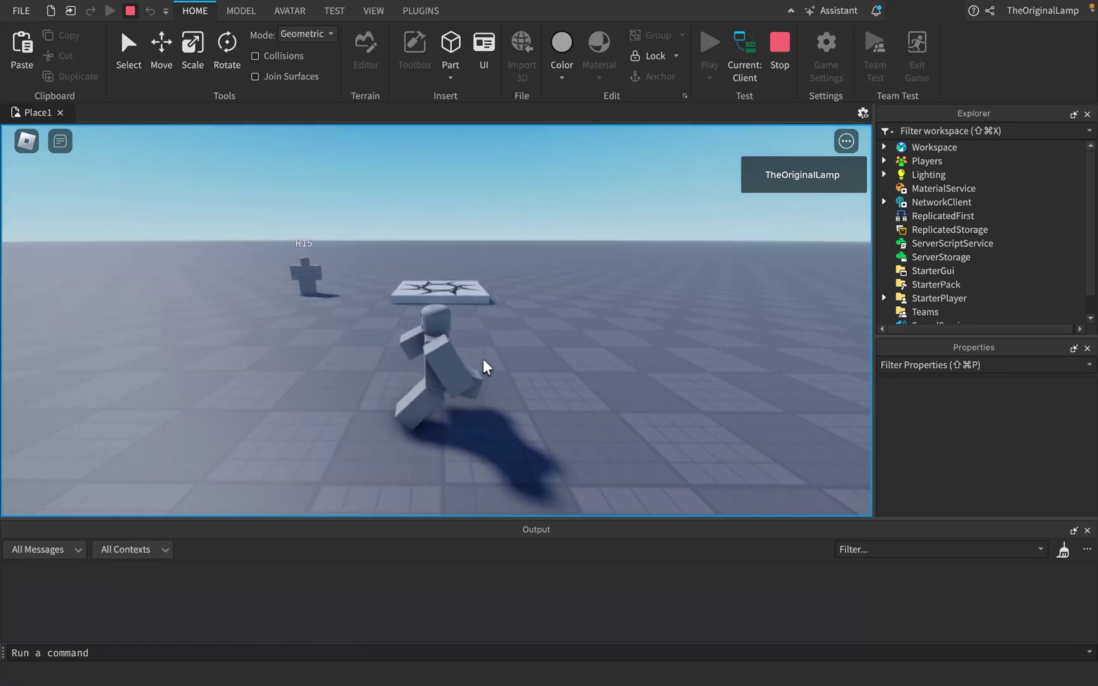
pyautogui.press('a')
pyautogui.moveTo(408, 353); pyautogui.dragTo(407, 353, button='right')
pyautogui.press('s')
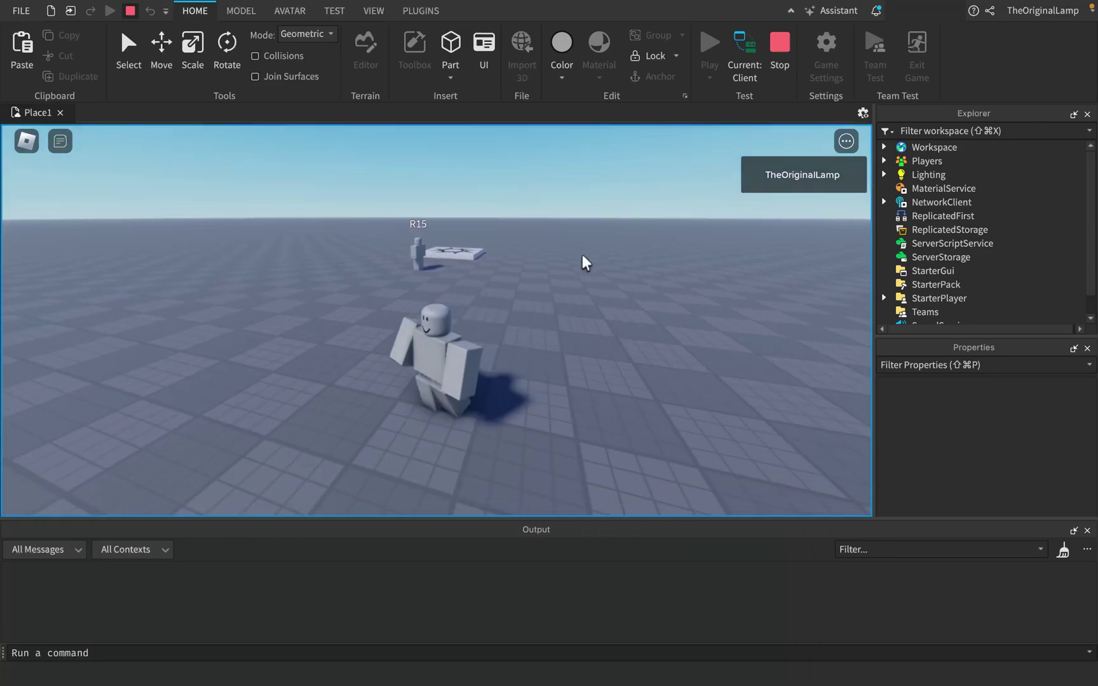
pyautogui.click(780, 45)
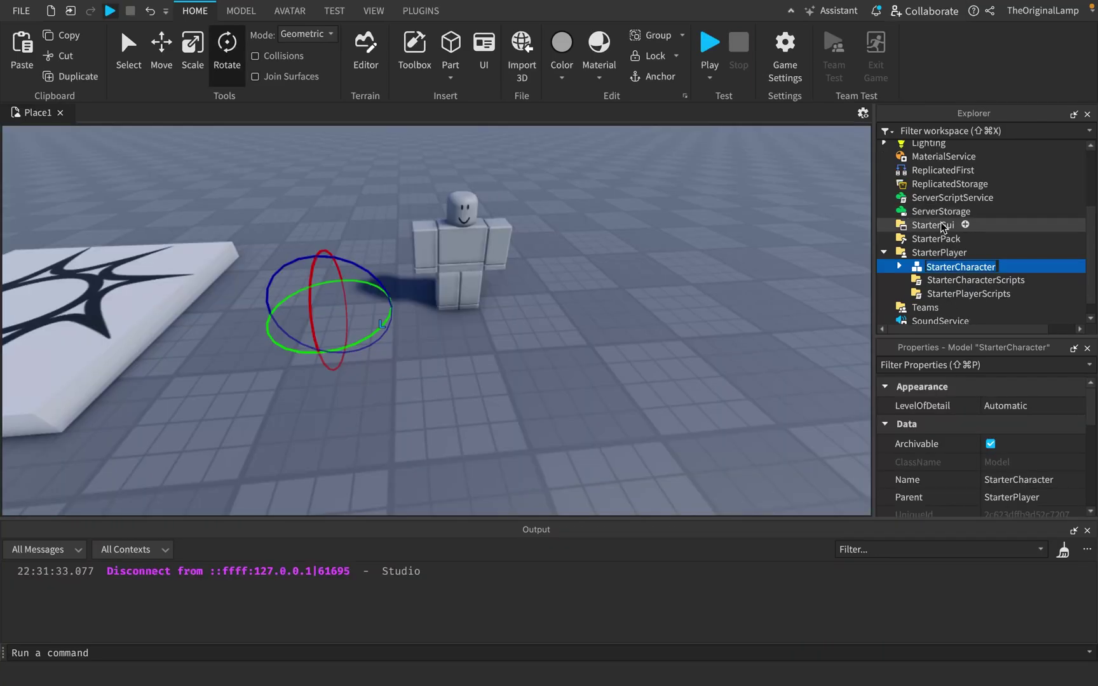
# Rename the R15 rig in the Workspace to StarterCharacter.
pyautogui.scroll(3, 928, 210)
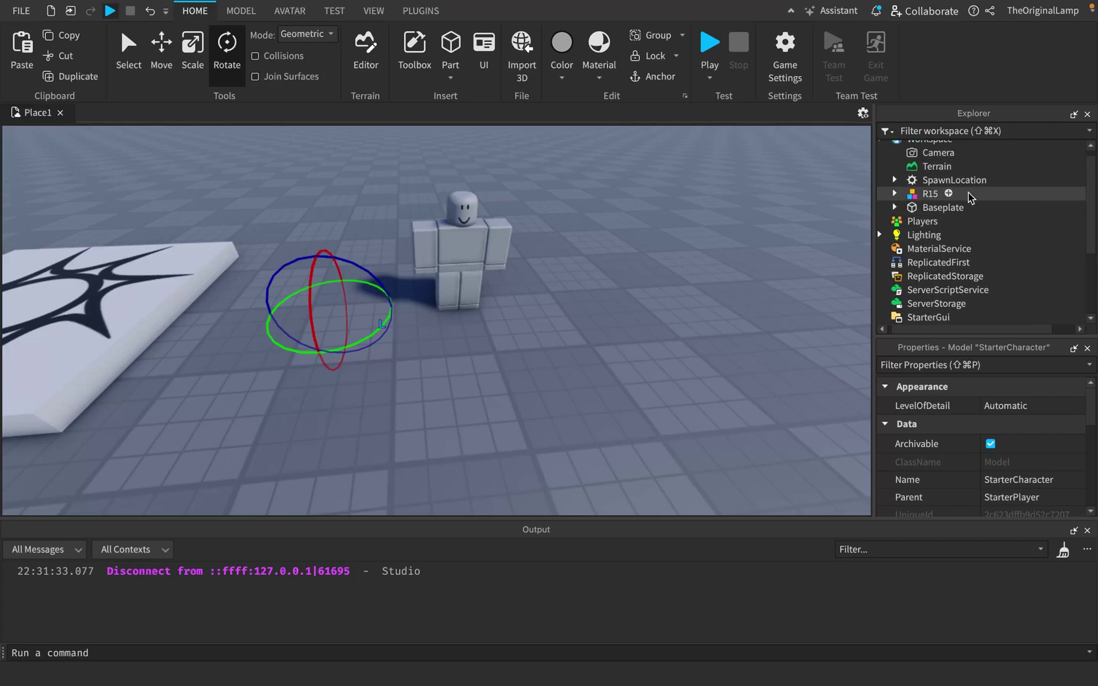
pyautogui.click(934, 194)
pyautogui.doubleClick(933, 196)
pyautogui.write('StarterCharacter')
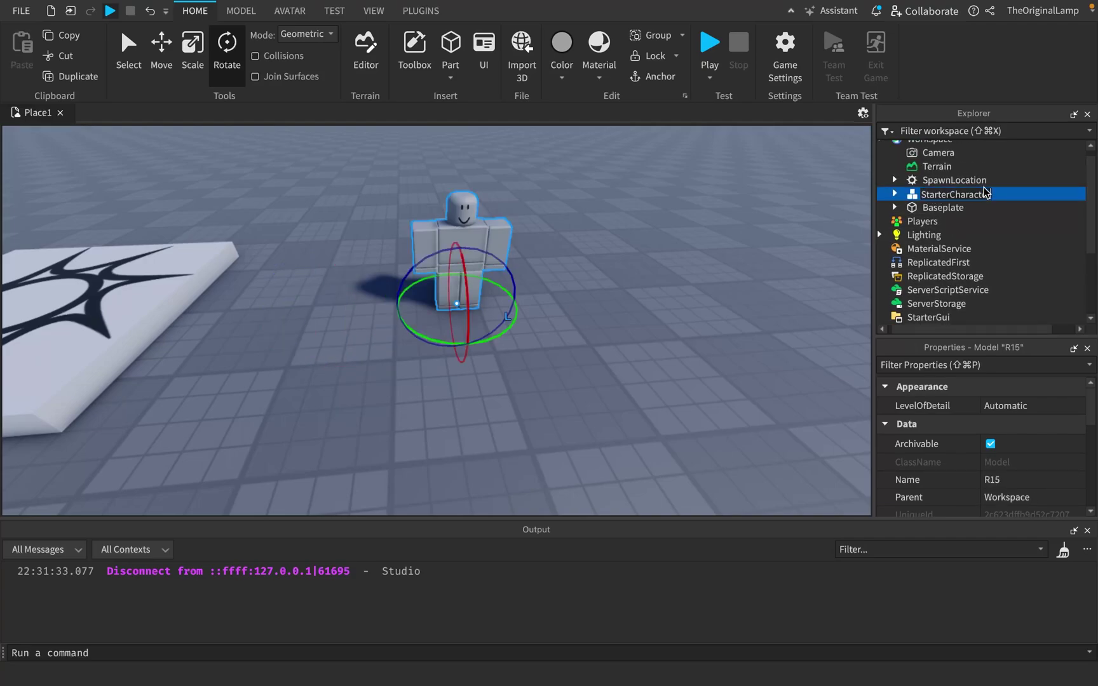
pyautogui.press('Return')
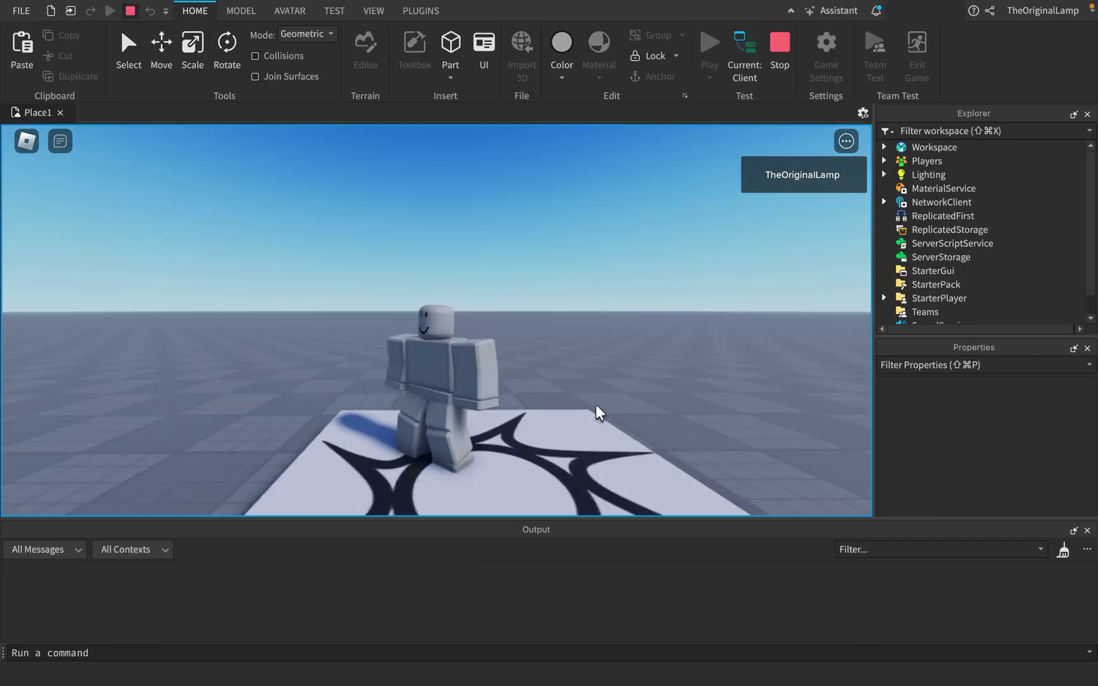
# Play-test with the R15 character, run and jump around the baseplate to view its animations, and stop the test.
pyautogui.moveTo(596, 406); pyautogui.dragTo(596, 406, button='right')
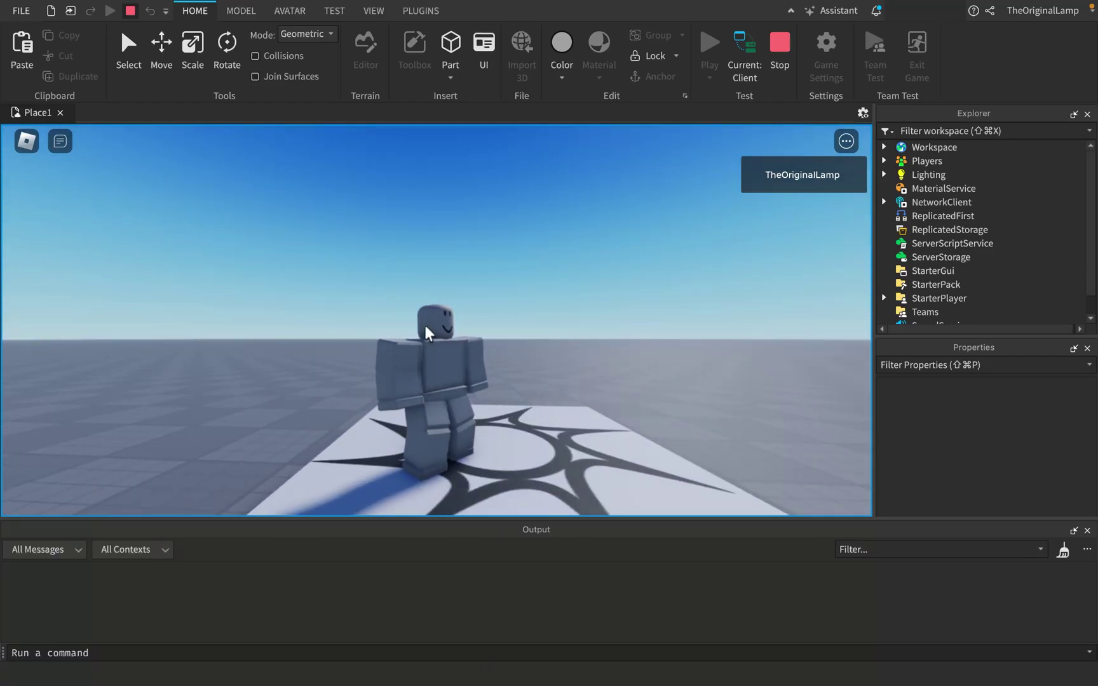
pyautogui.press('s')
pyautogui.moveTo(581, 401); pyautogui.dragTo(580, 401, button='right')
pyautogui.press('a')
pyautogui.scroll(-3, 581, 402)
pyautogui.scroll(3, 581, 401)
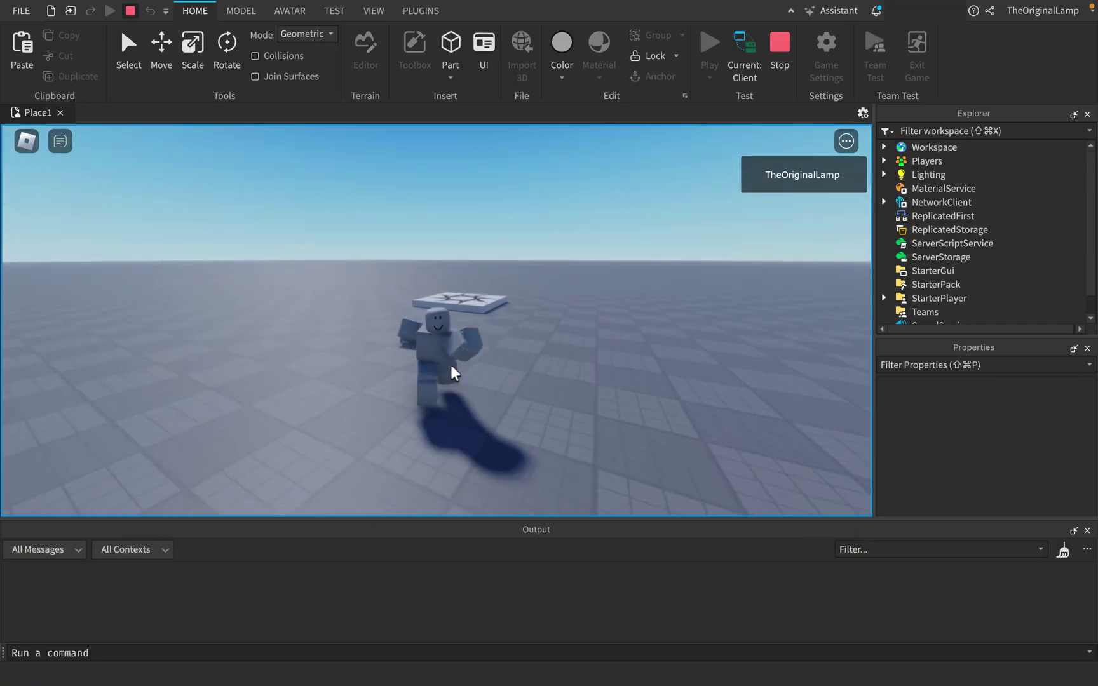
pyautogui.moveTo(457, 383); pyautogui.dragTo(458, 383, button='right')
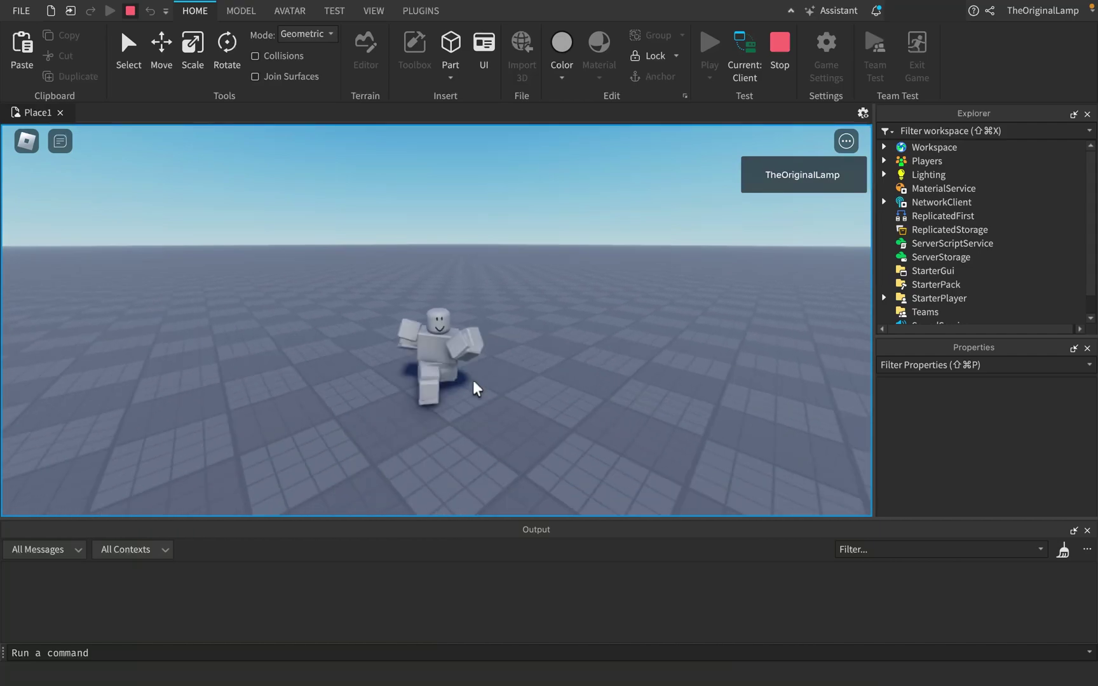
pyautogui.moveTo(556, 376); pyautogui.dragTo(521, 367, button='right')
pyautogui.press('space')
pyautogui.press('space')
pyautogui.press('s')
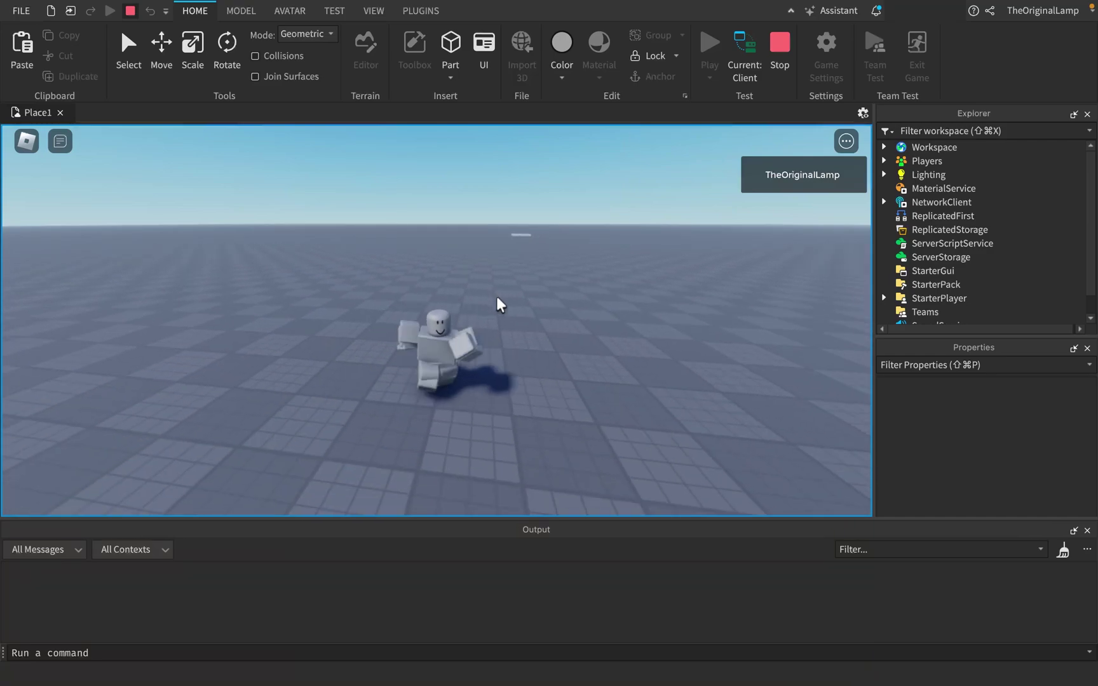
pyautogui.click(787, 72)
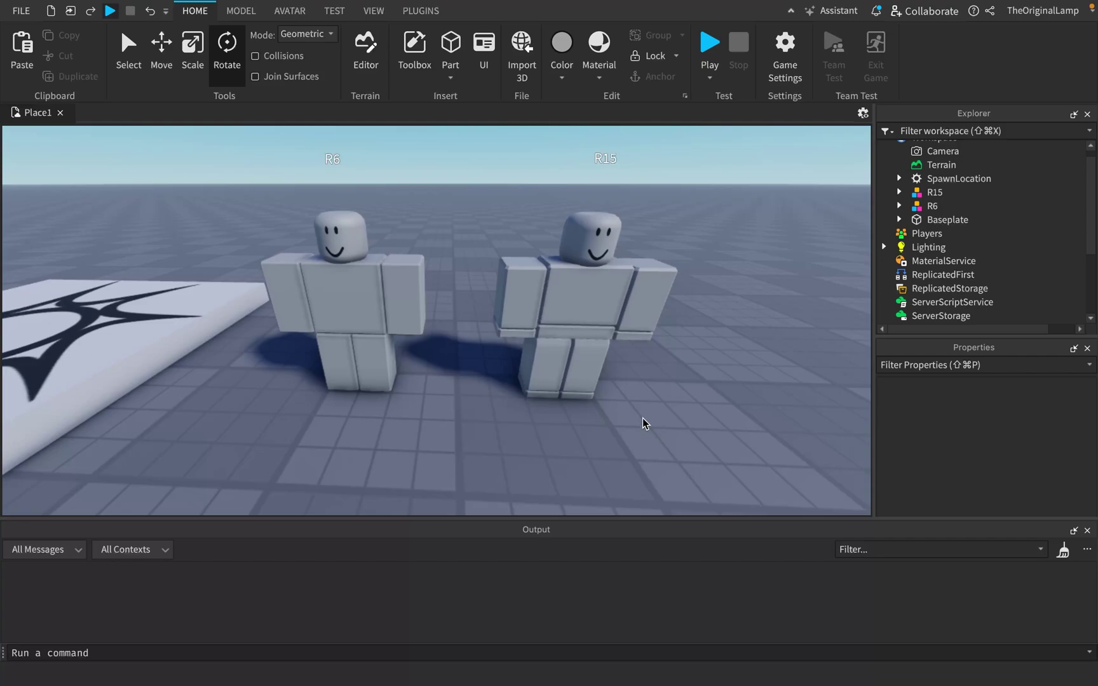
# Review the R6 rig's list of body parts and compare the two rigs side by side.
pyautogui.moveTo(638, 397); pyautogui.dragTo(654, 382, button='right')
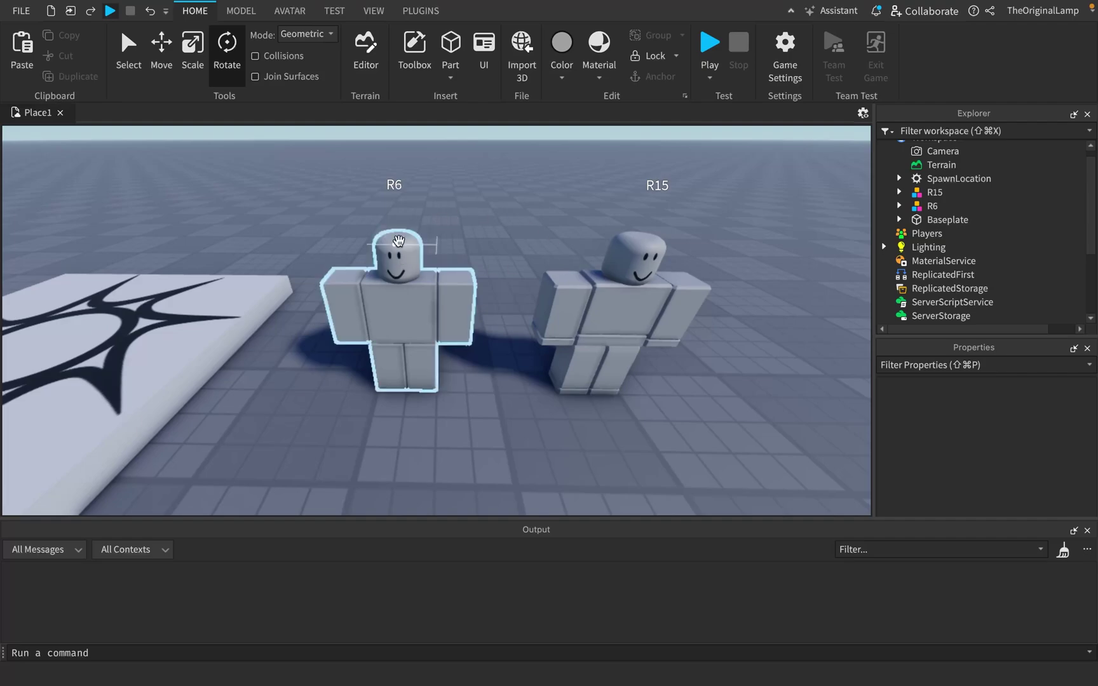
pyautogui.click(400, 236)
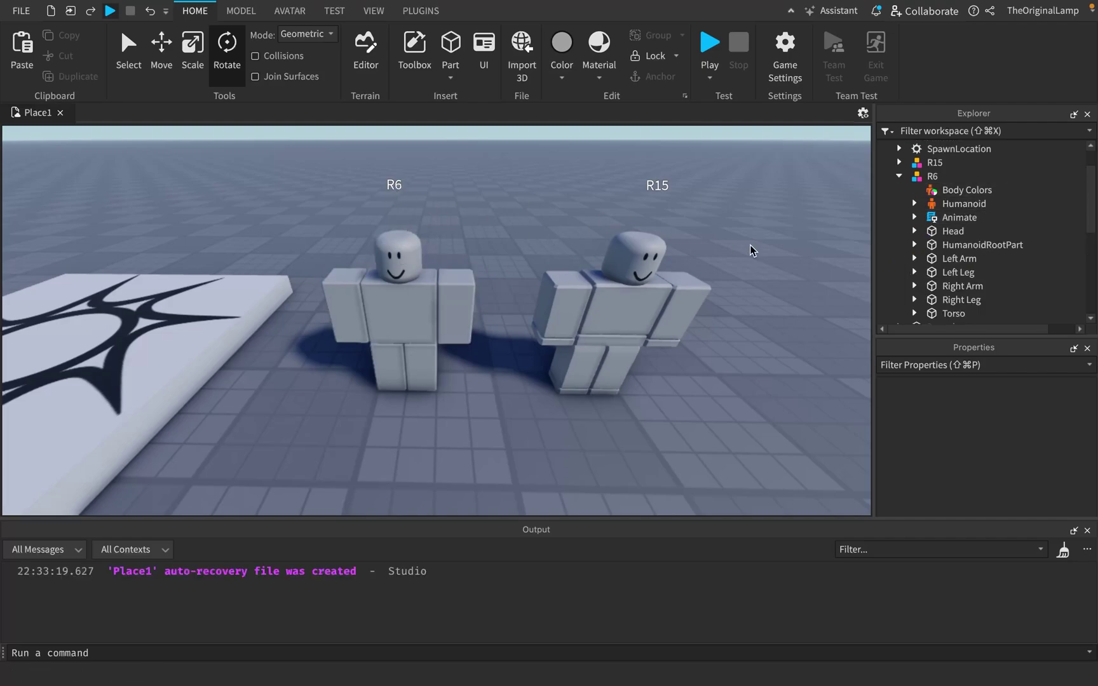
pyautogui.scroll(-1, 953, 267)
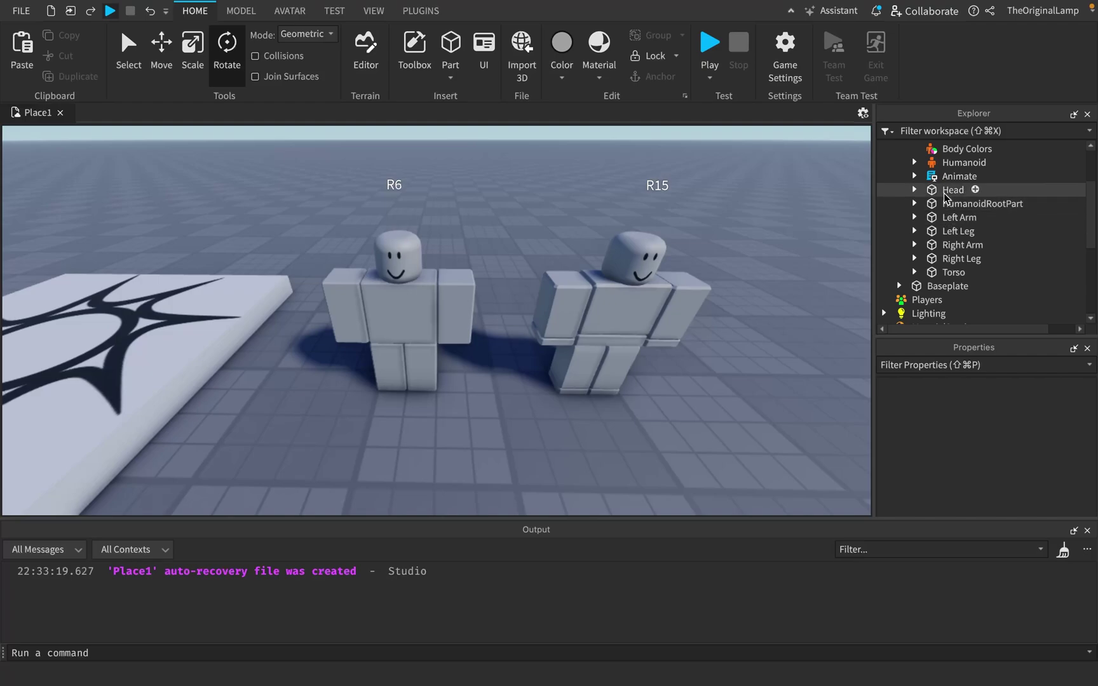
pyautogui.moveTo(735, 254); pyautogui.dragTo(735, 255, button='right')
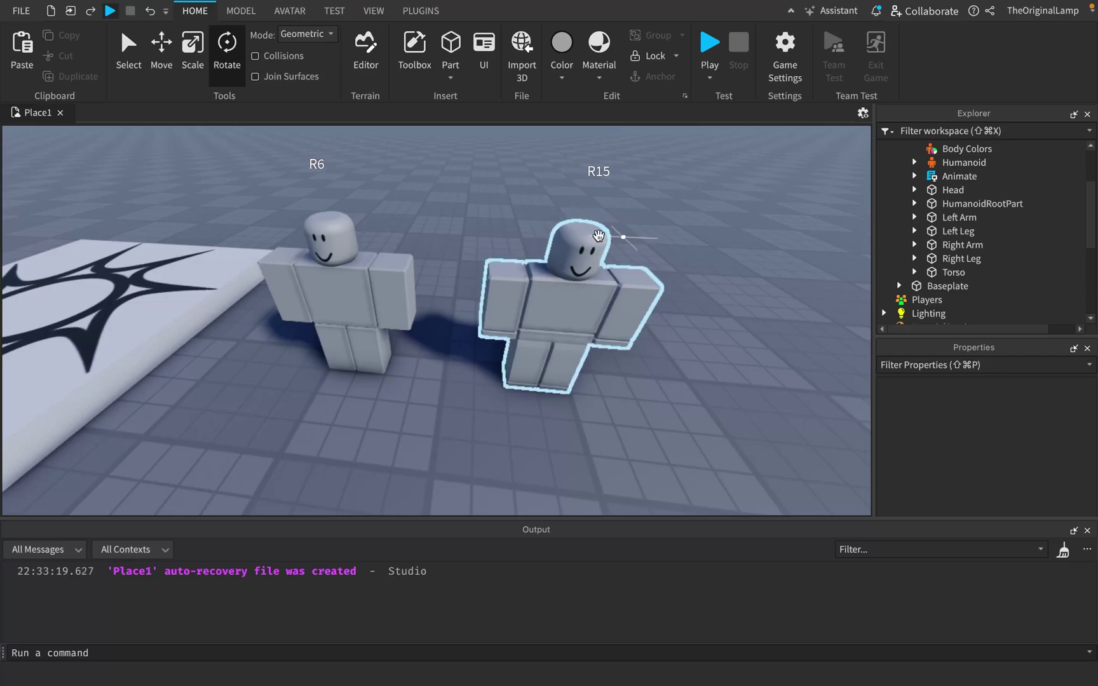
pyautogui.press('a')
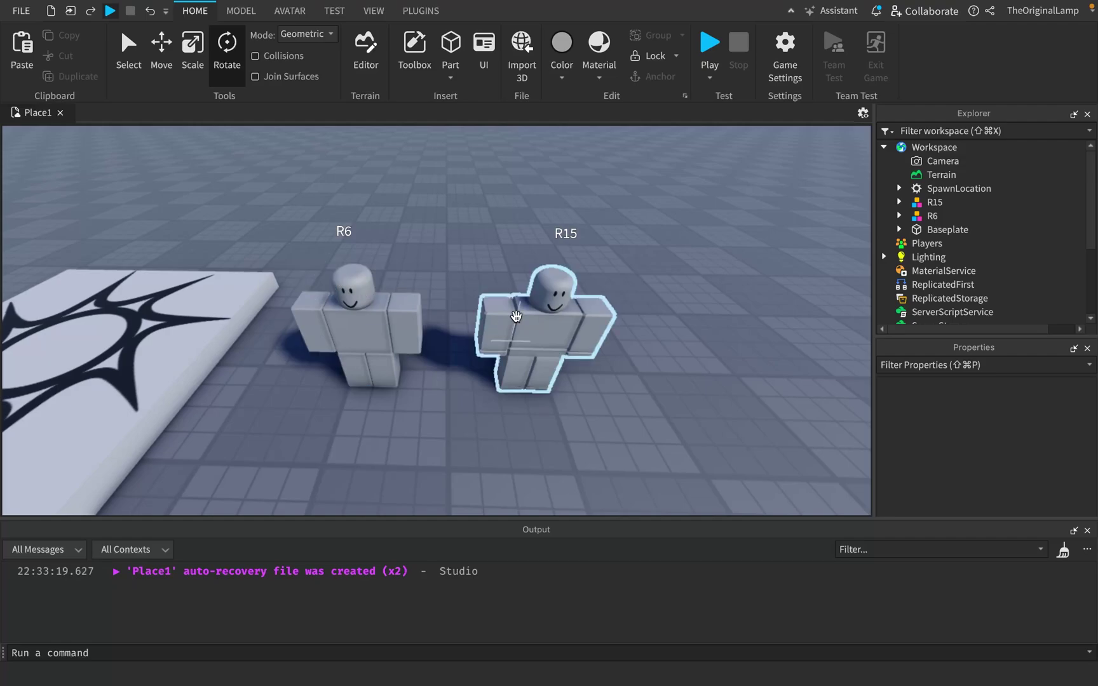
pyautogui.click(324, 321)
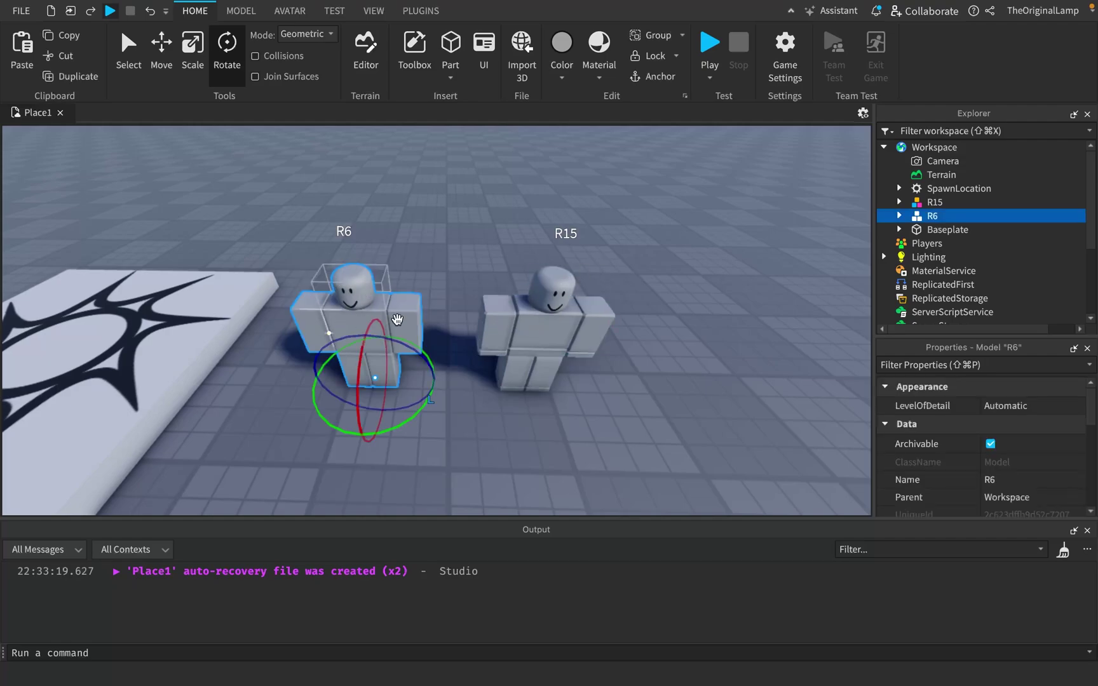
pyautogui.keyDown('shift'); pyautogui.click(566, 329); pyautogui.keyUp('shift')
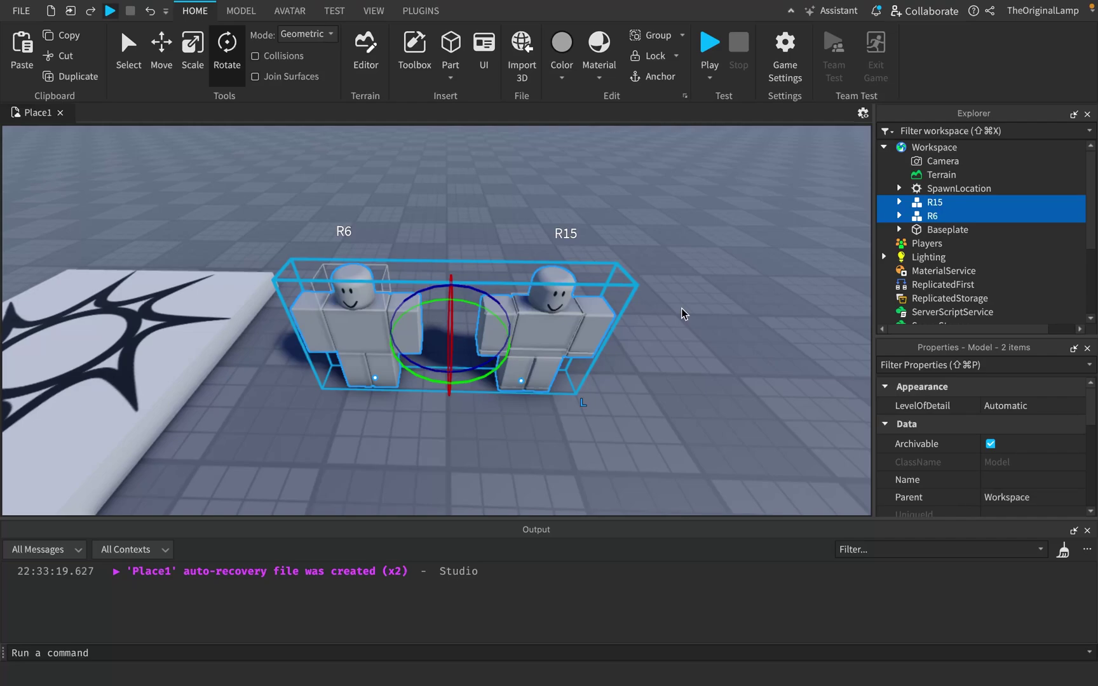
pyautogui.click(683, 305)
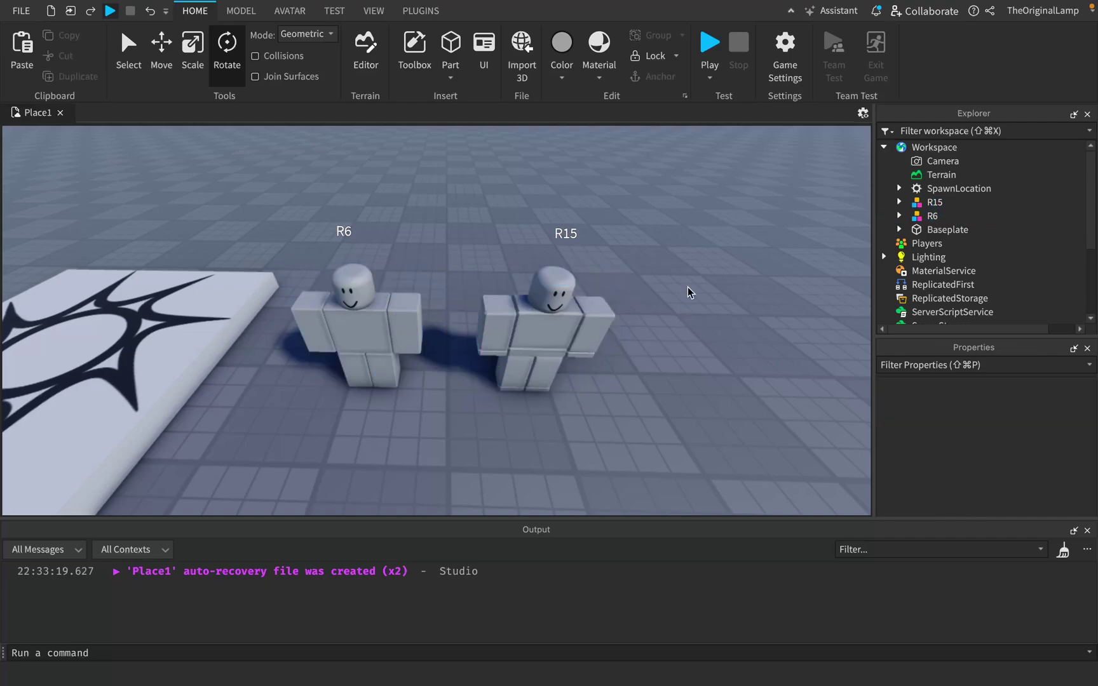
# Delete both the R6 and R15 rigs from the Workspace.
pyautogui.click(575, 318)
pyautogui.keyDown('shift'); pyautogui.click(364, 325); pyautogui.keyUp('shift')
pyautogui.press('Delete')
pyautogui.moveTo(502, 274); pyautogui.dragTo(503, 276, button='right')
pyautogui.press('a')
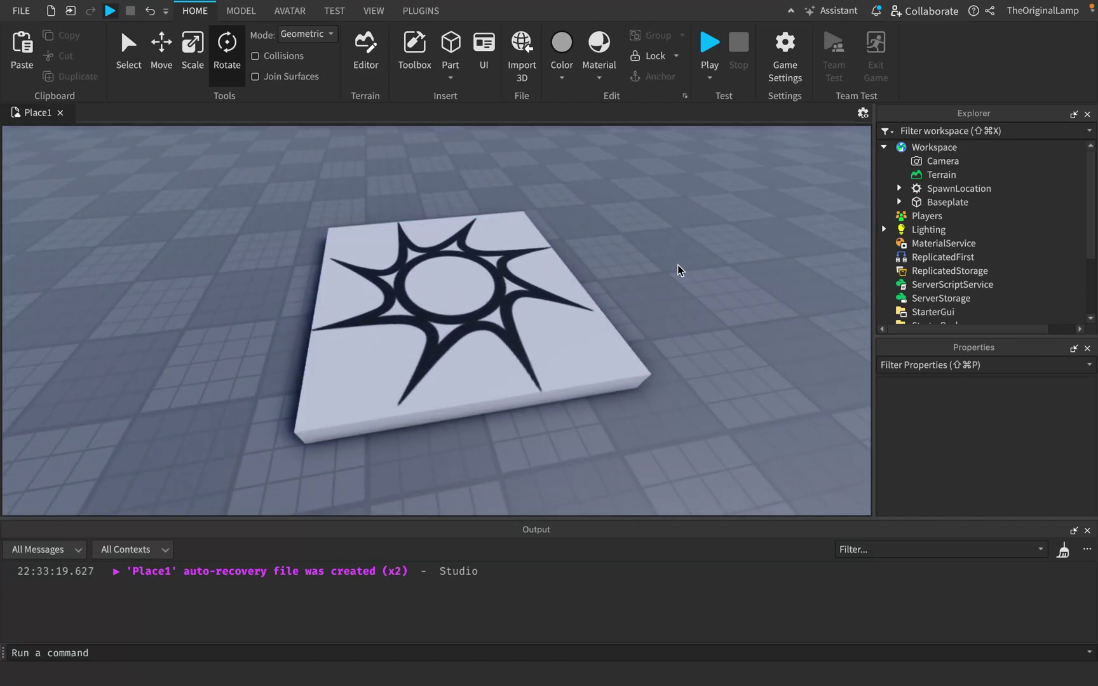
pyautogui.moveTo(729, 274); pyautogui.dragTo(730, 274, button='right')
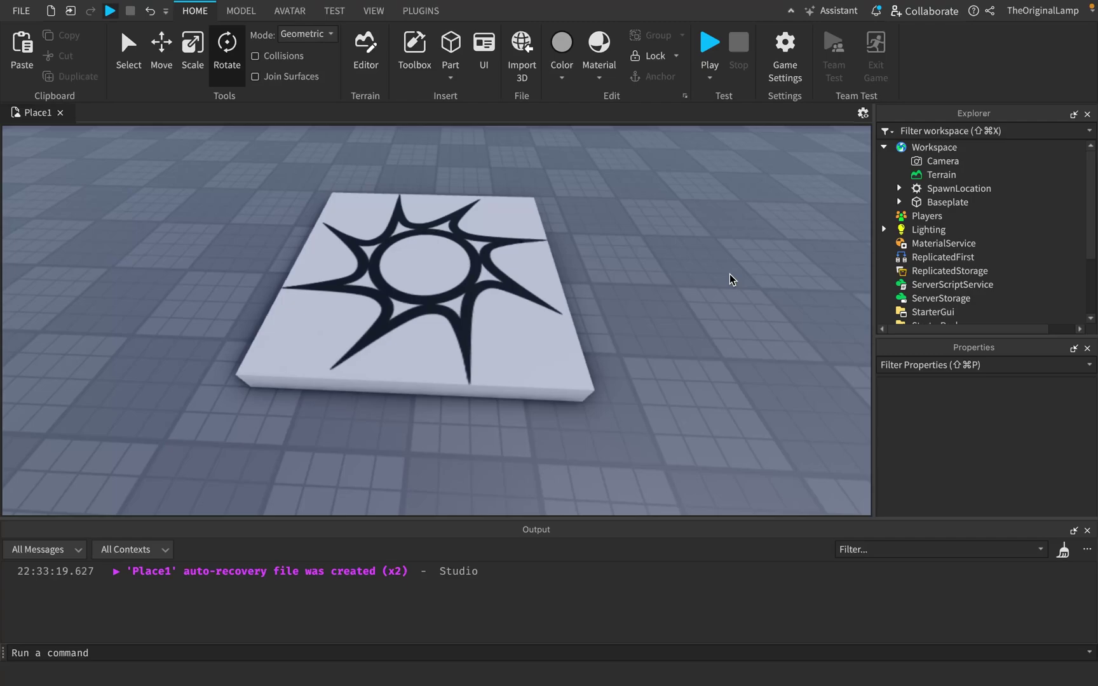
pyautogui.scroll(-3, 692, 293)
pyautogui.scroll(4, 631, 270)
pyautogui.scroll(-2, 651, 285)
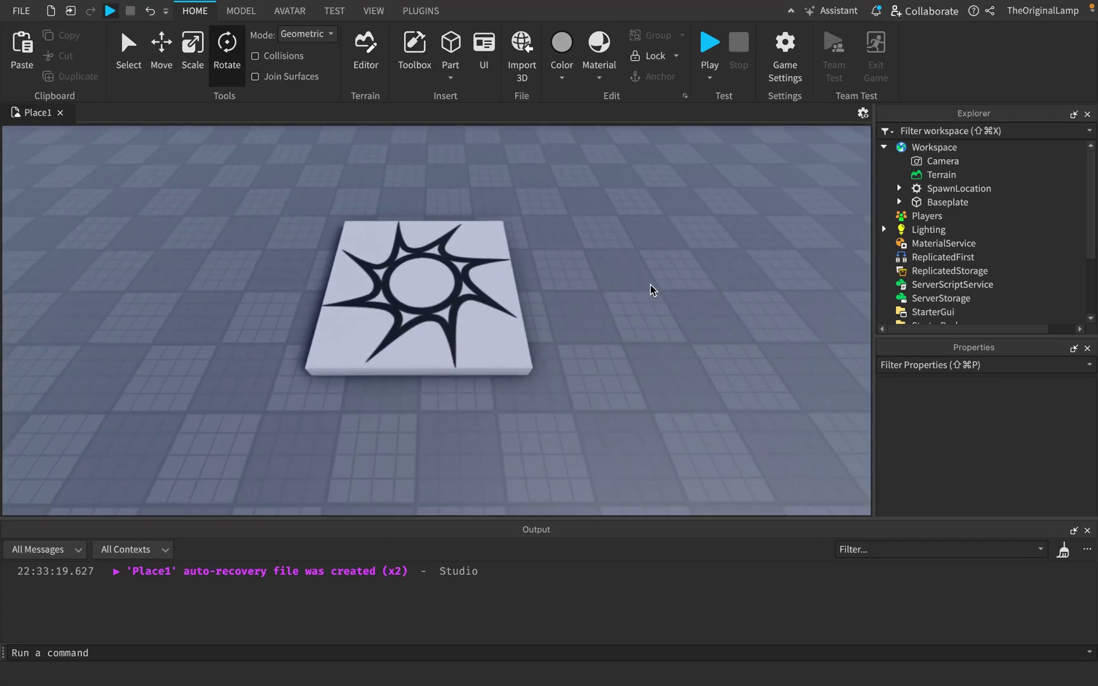
pyautogui.scroll(3, 650, 284)
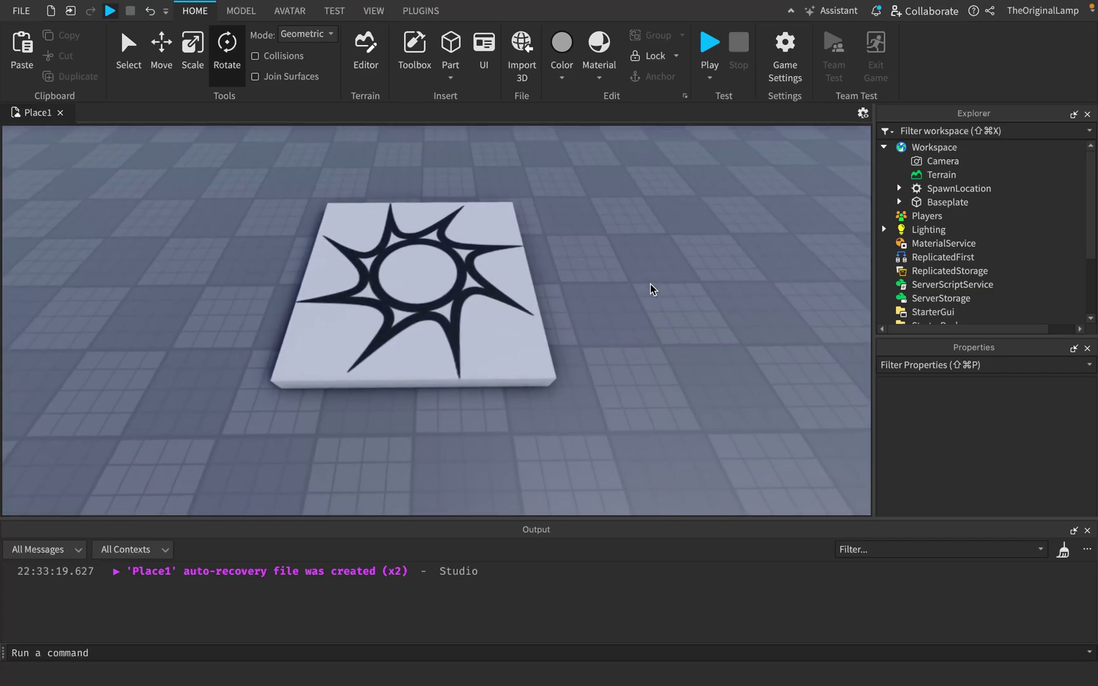
pyautogui.scroll(2, 650, 283)
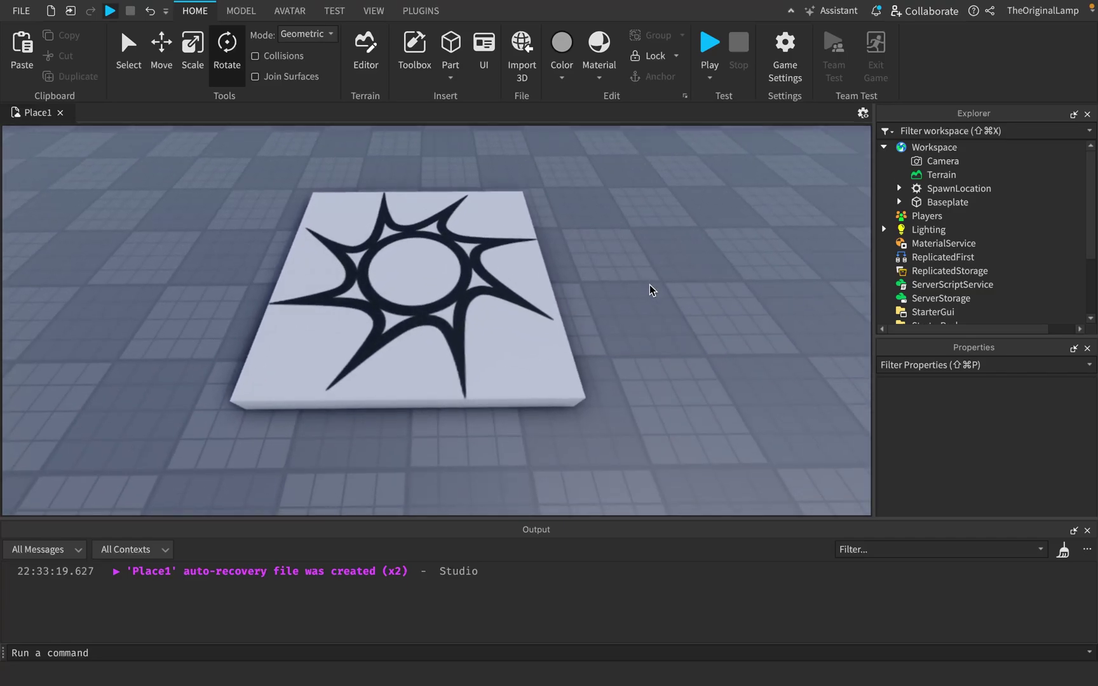
pyautogui.moveTo(650, 284); pyautogui.dragTo(651, 284, button='right')
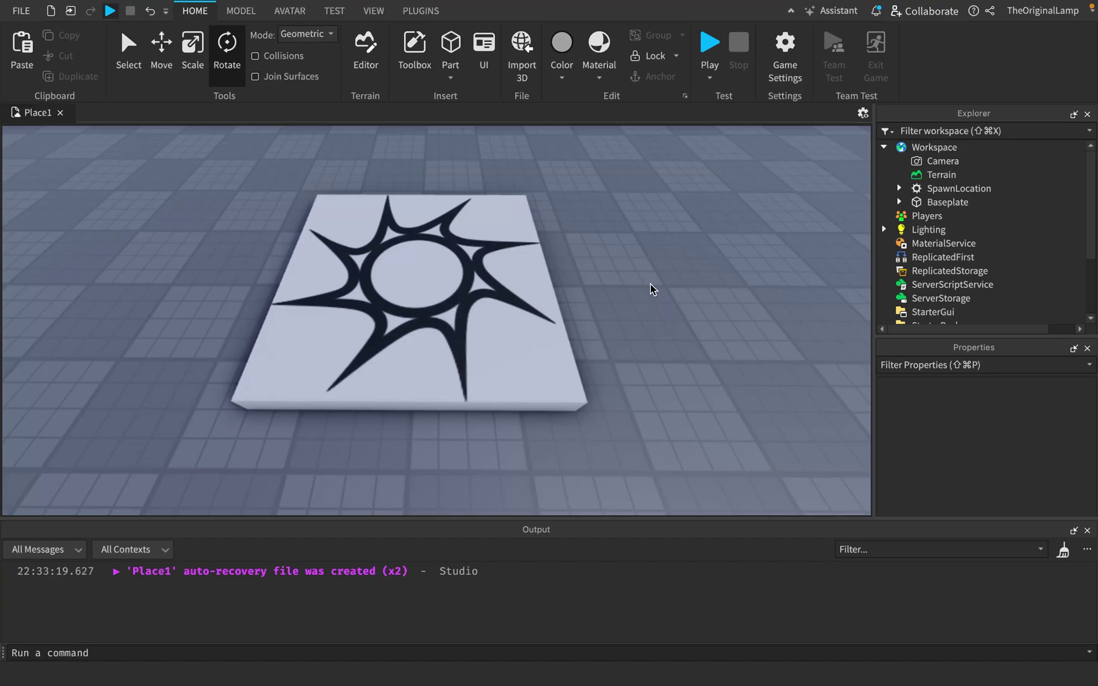